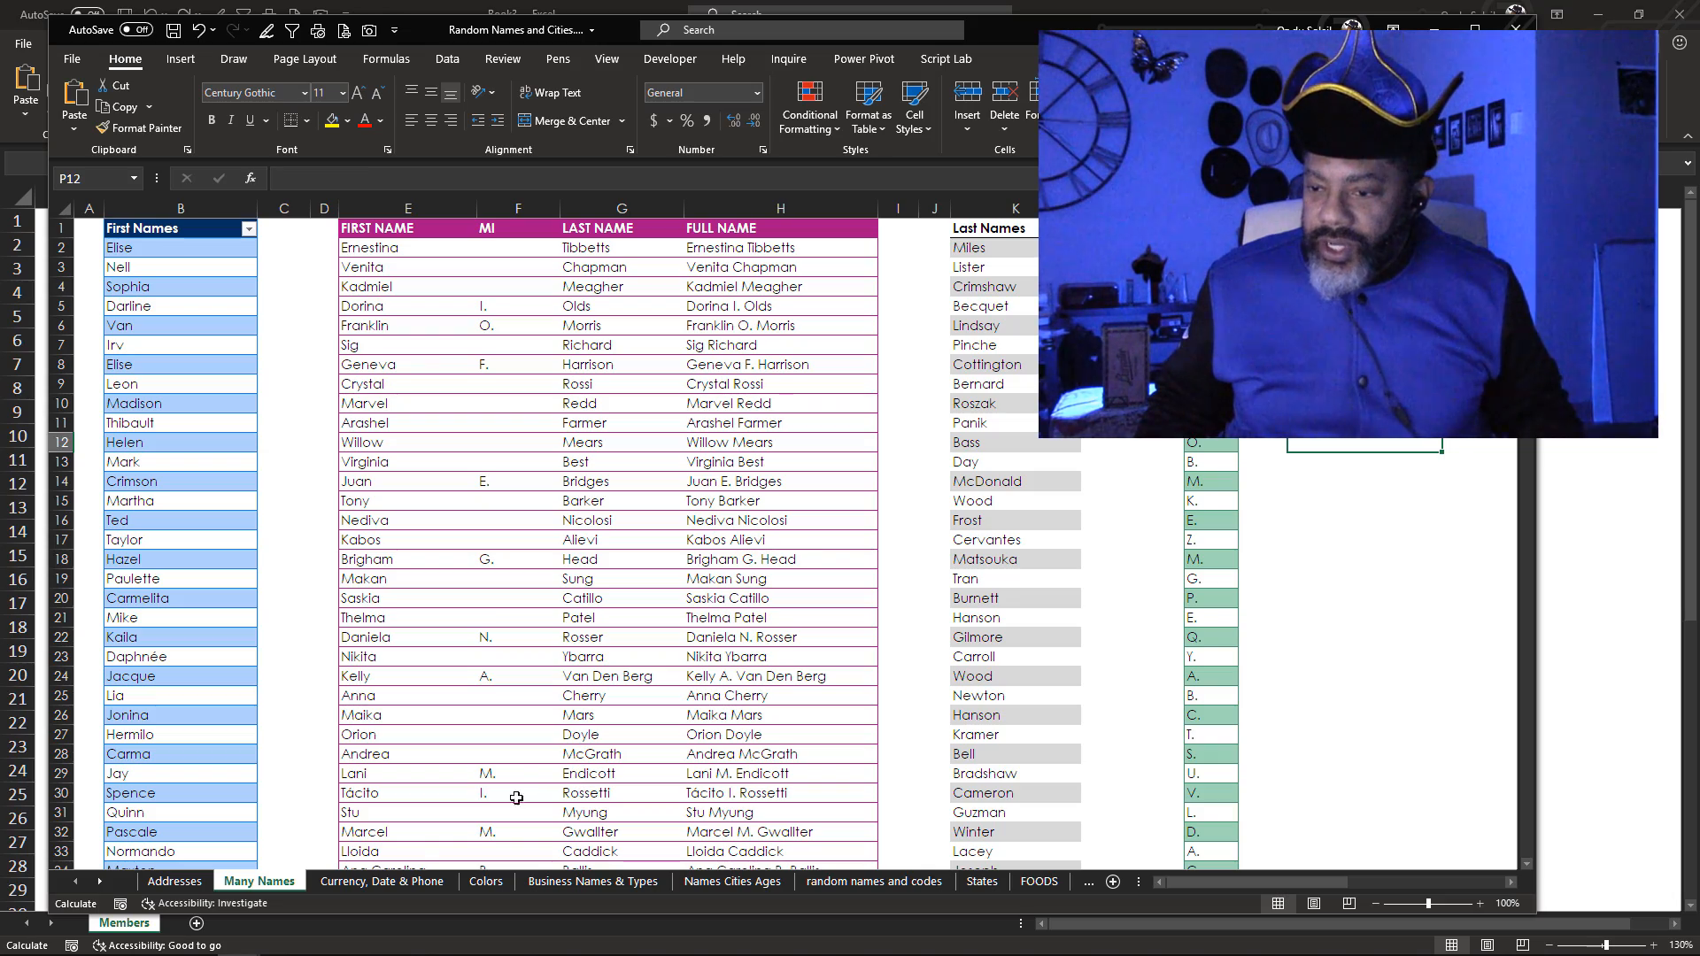
On the Currency, Date & Phone sheet, try 15 as the random currency list's Rows value and replace it with 200.
left_click(390, 881)
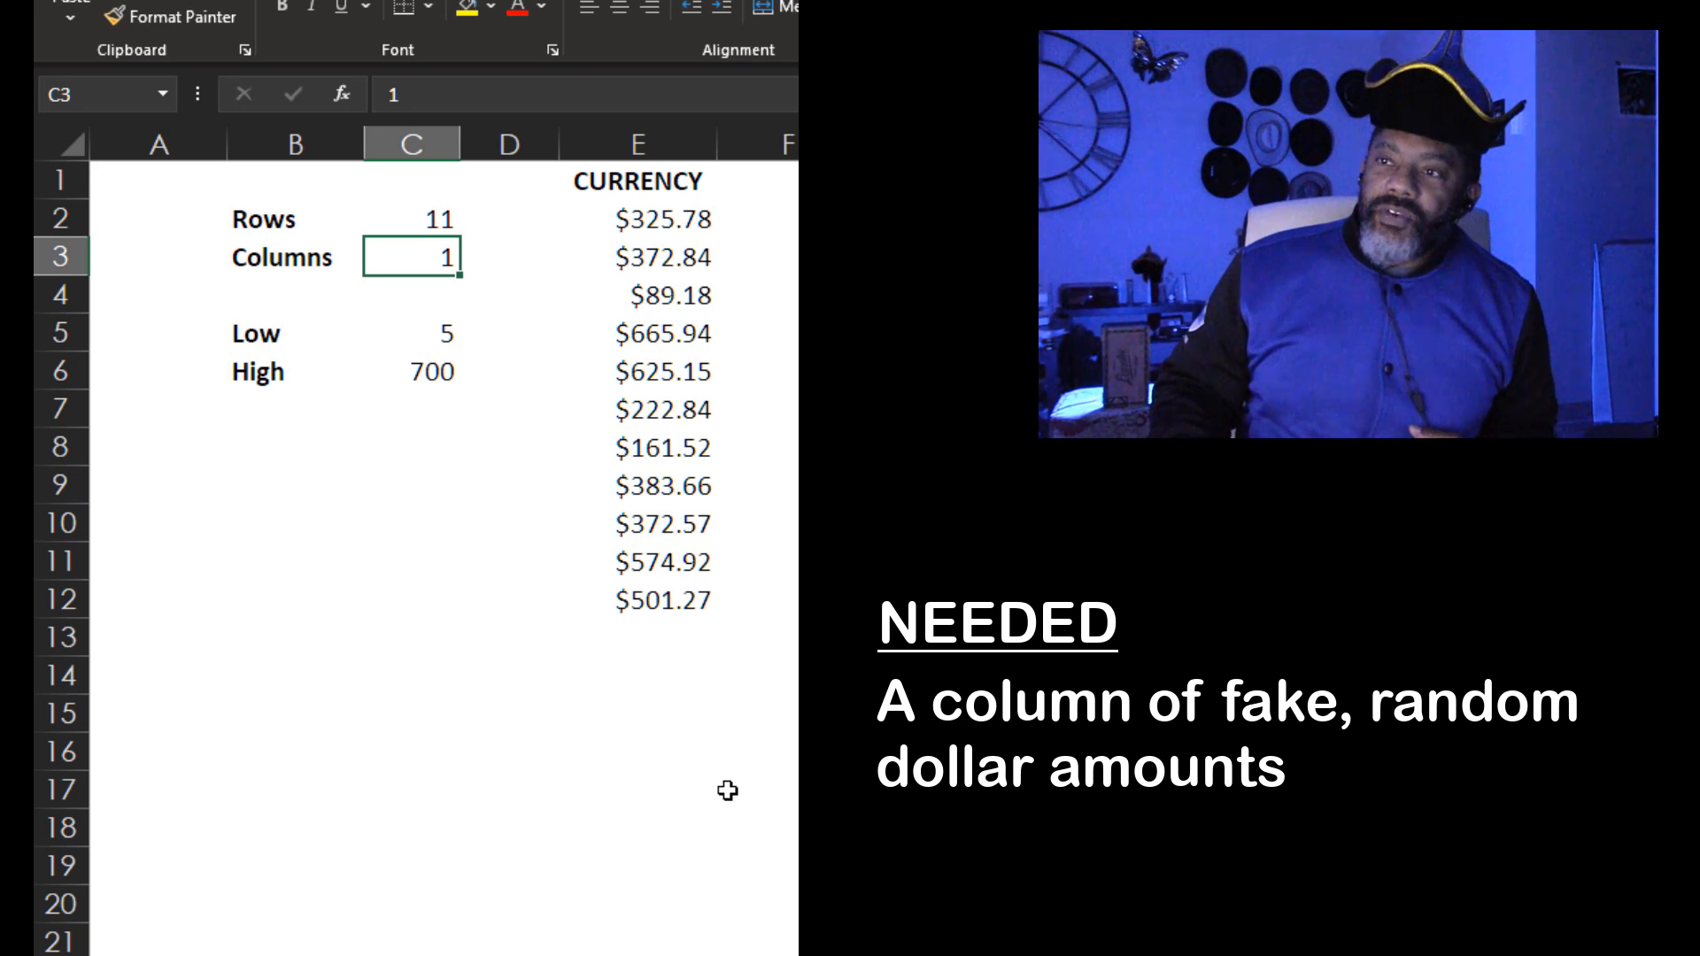
key("Up")
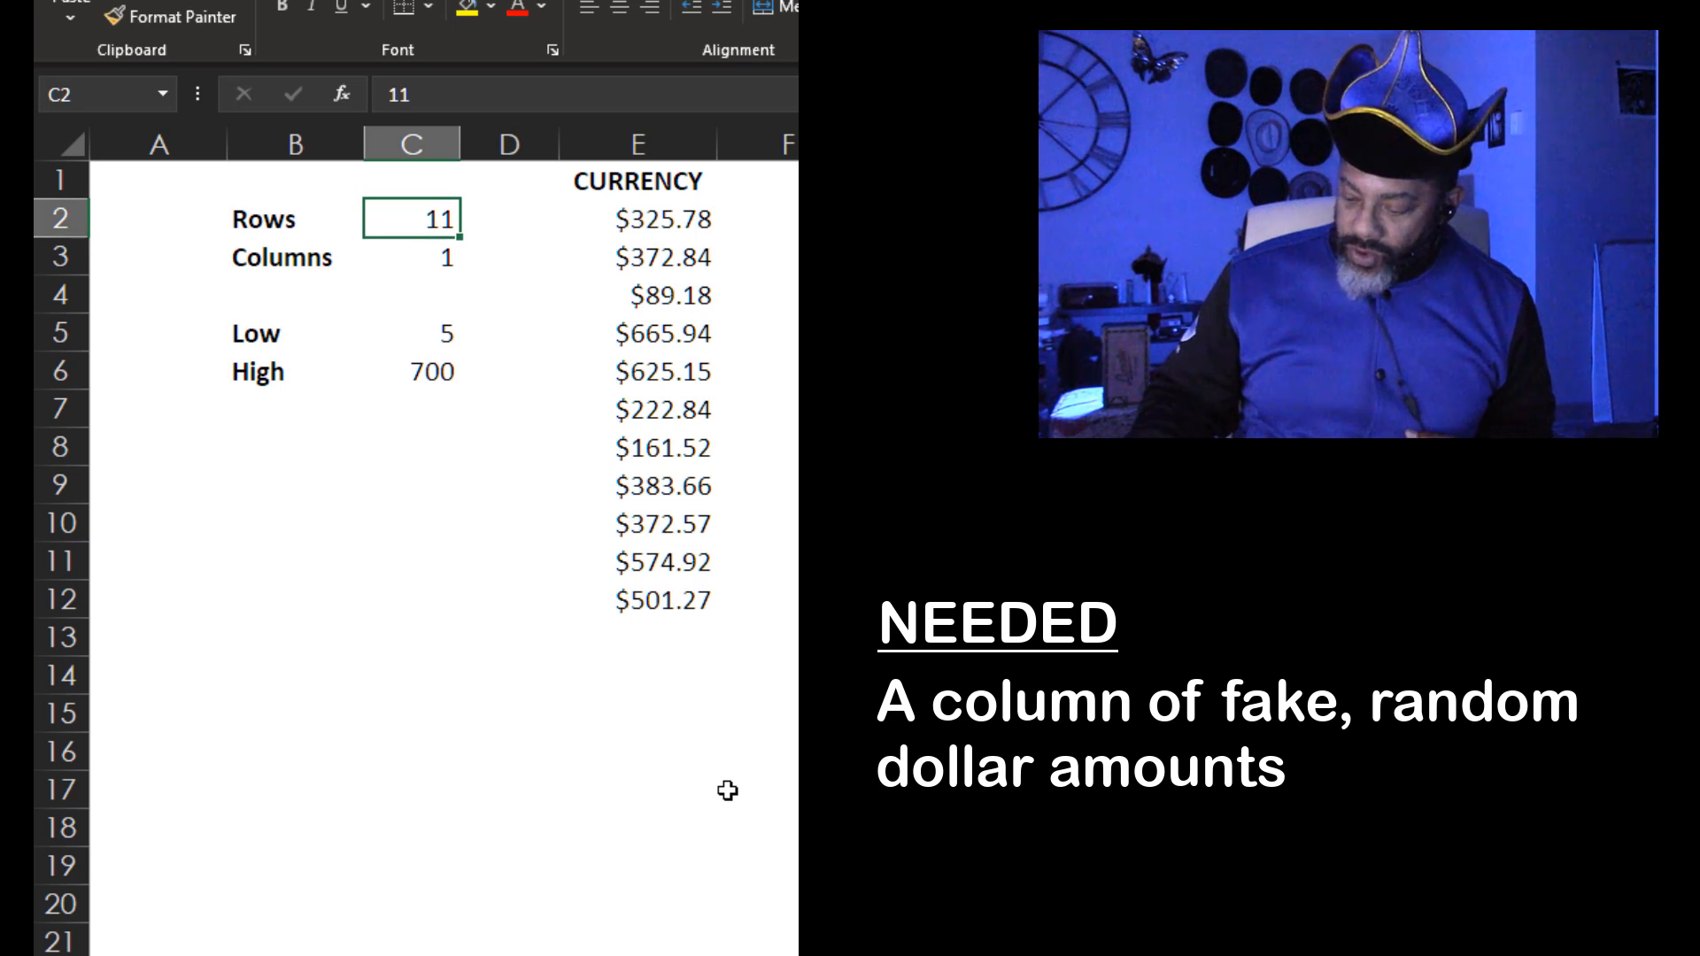
type("15")
key("Return")
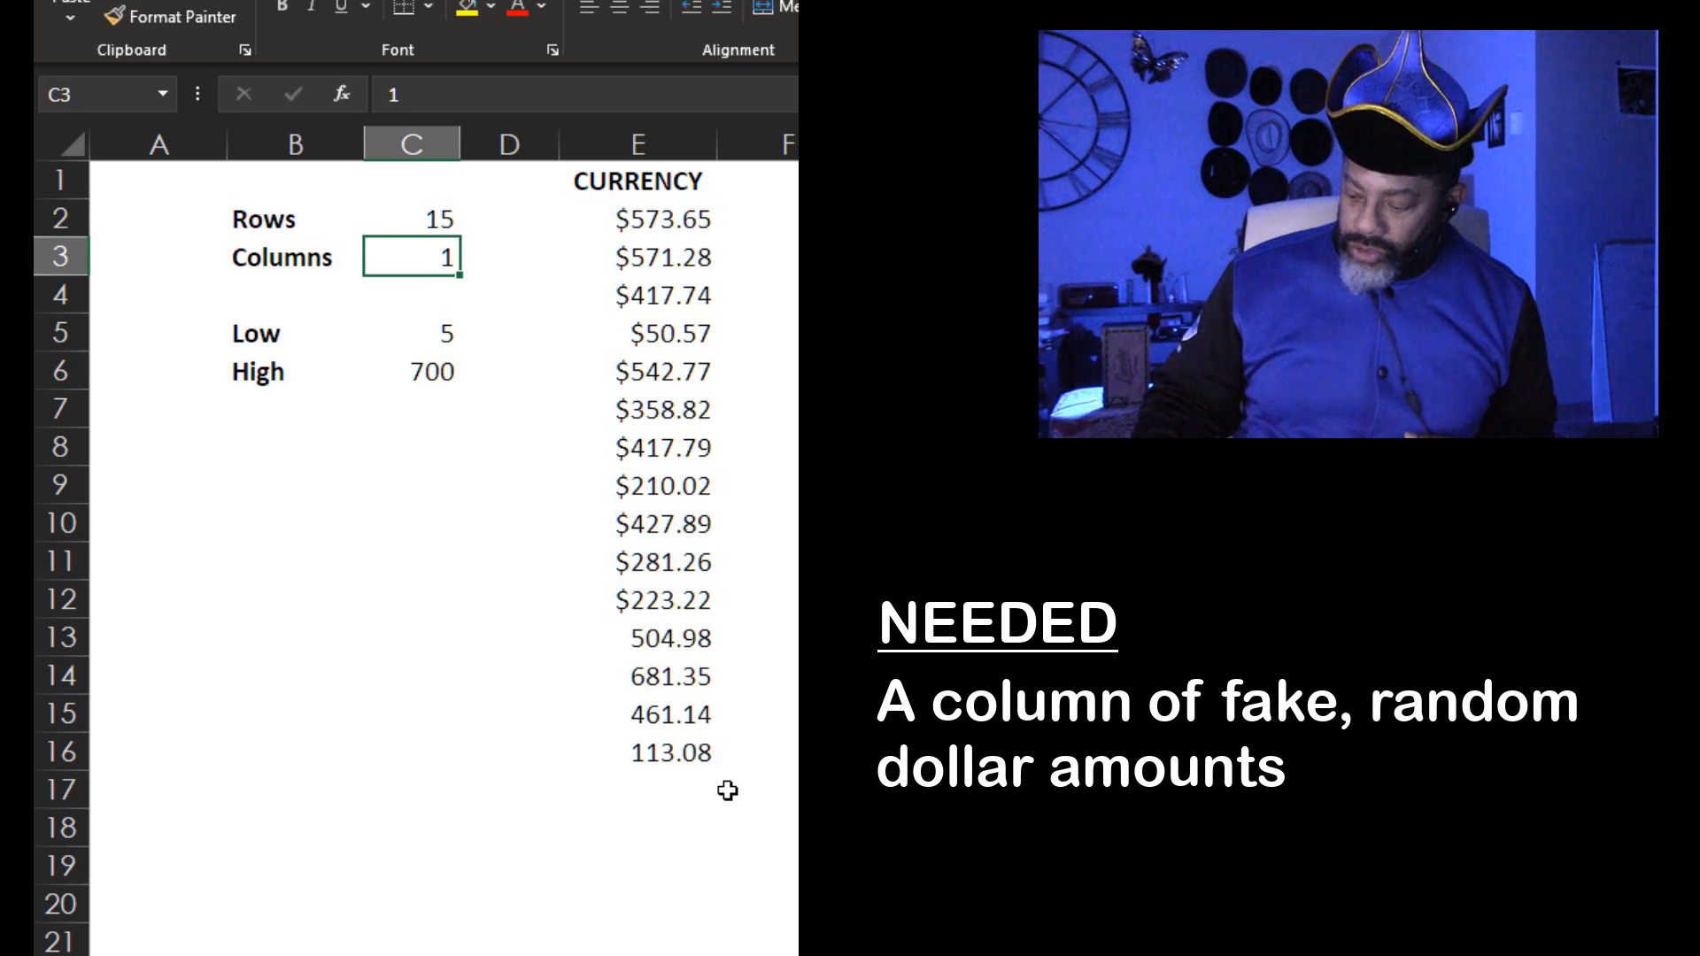
key("Up")
type("200")
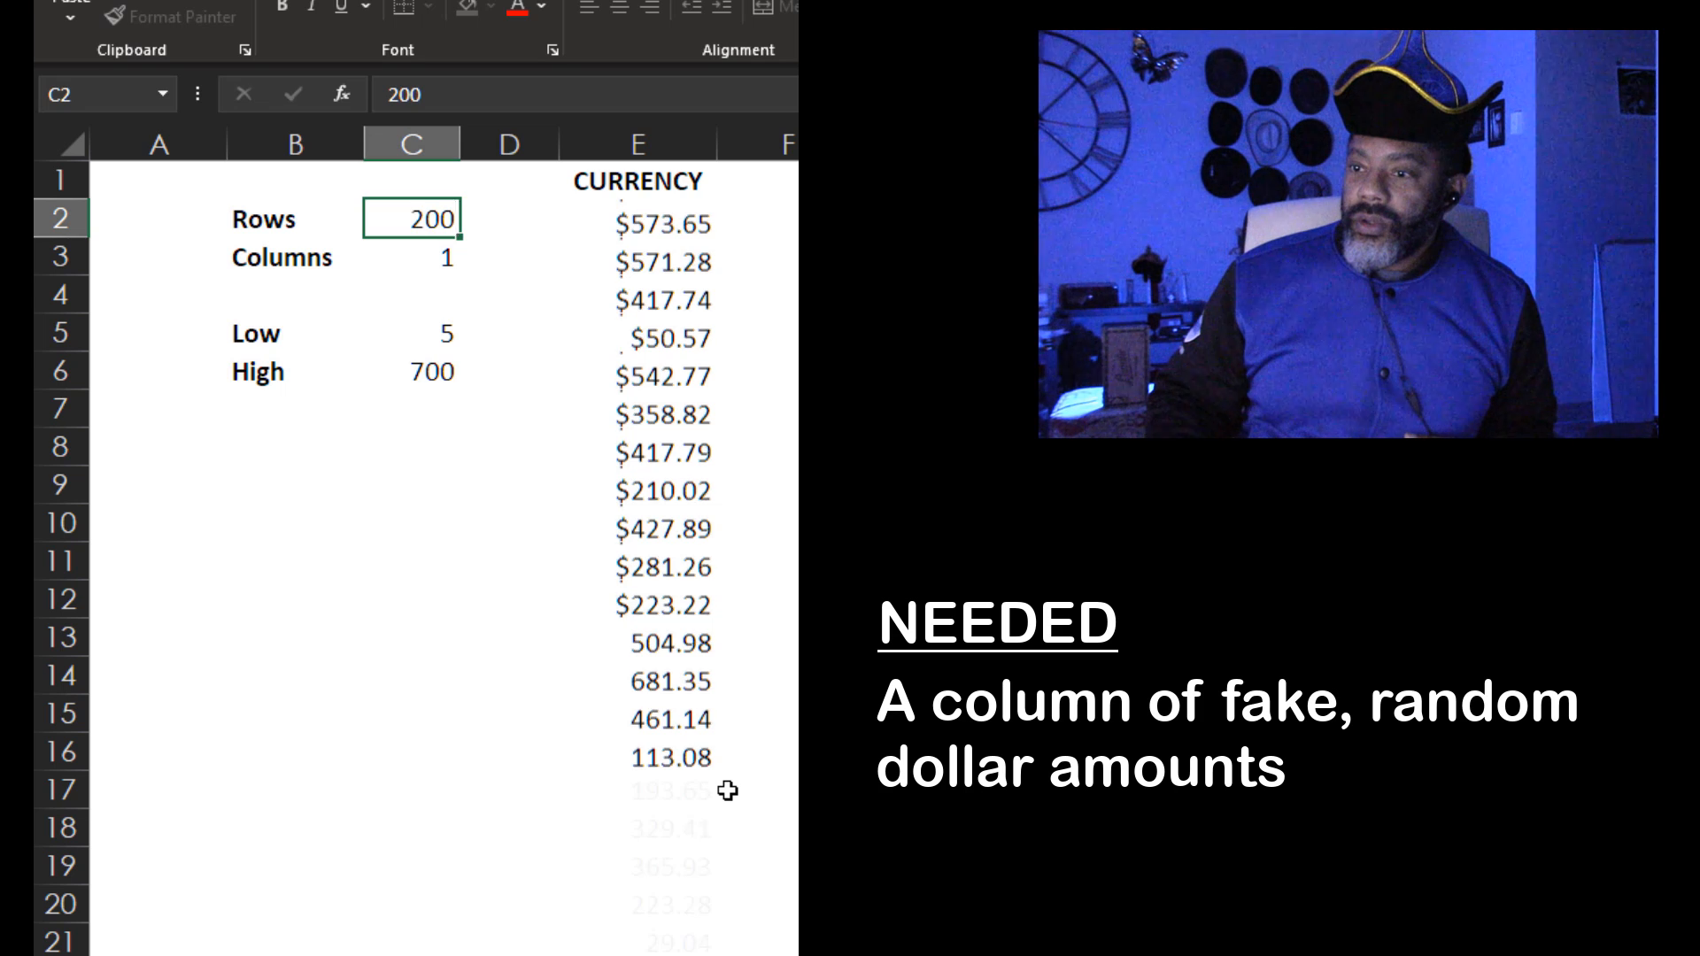
key("Return")
Set the Low value for the random currency amounts to 200 in cell C5.
key("Down")
key("Down")
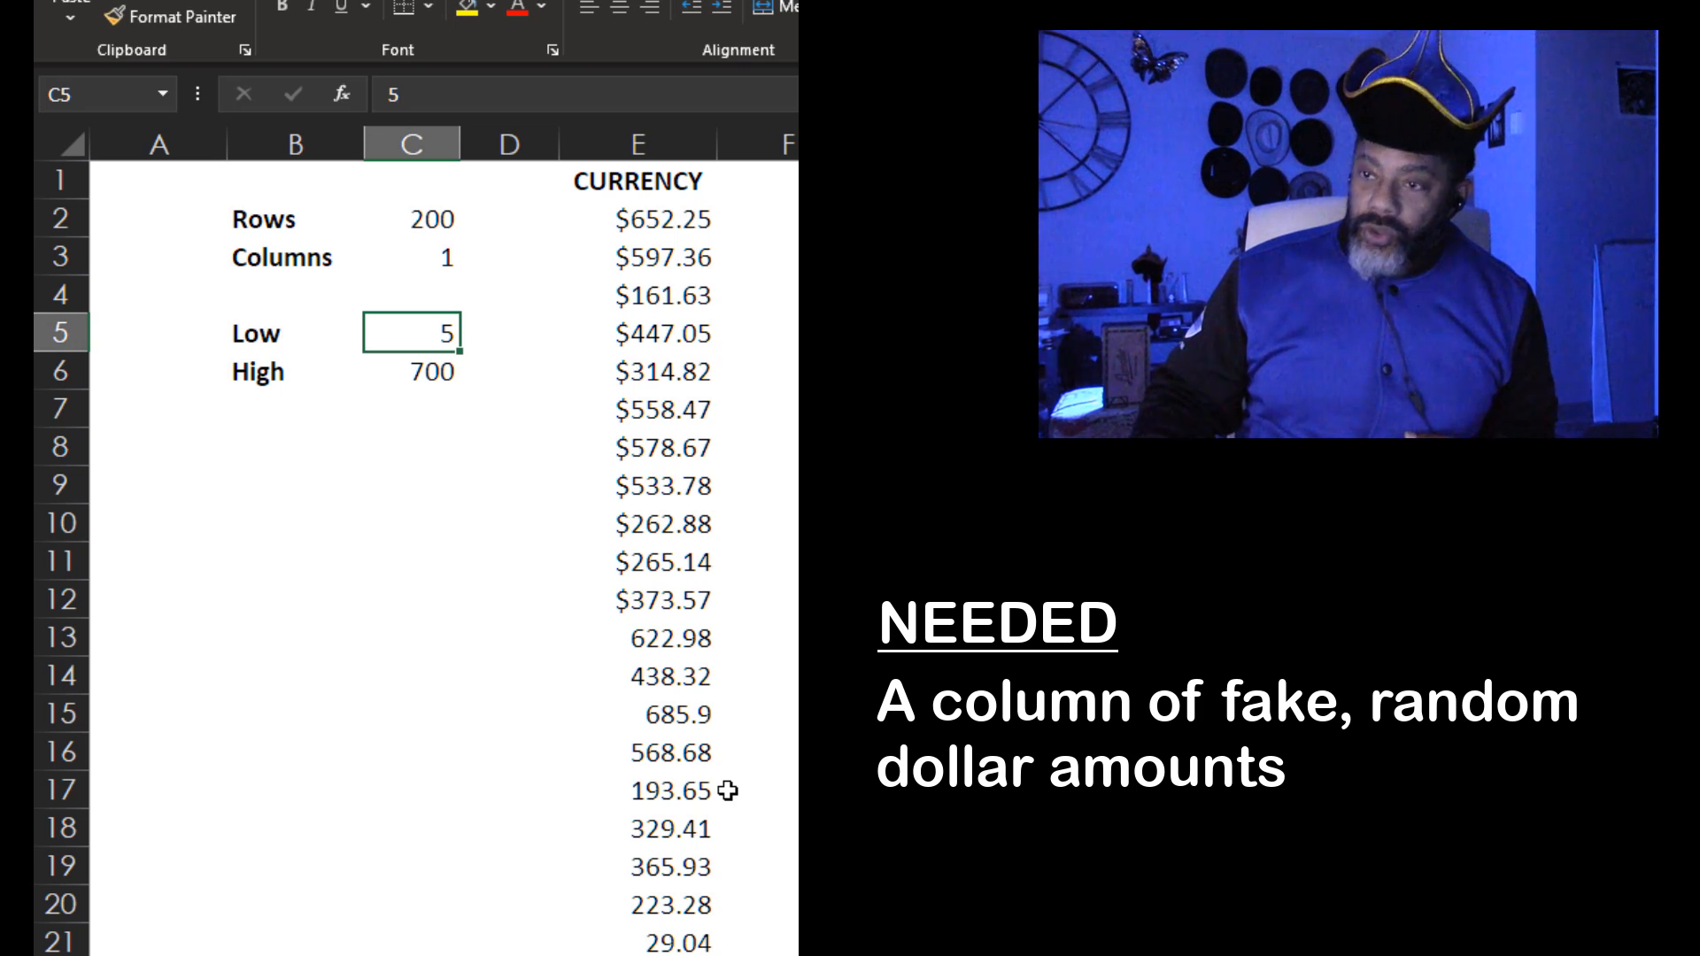
type("200")
key("Return")
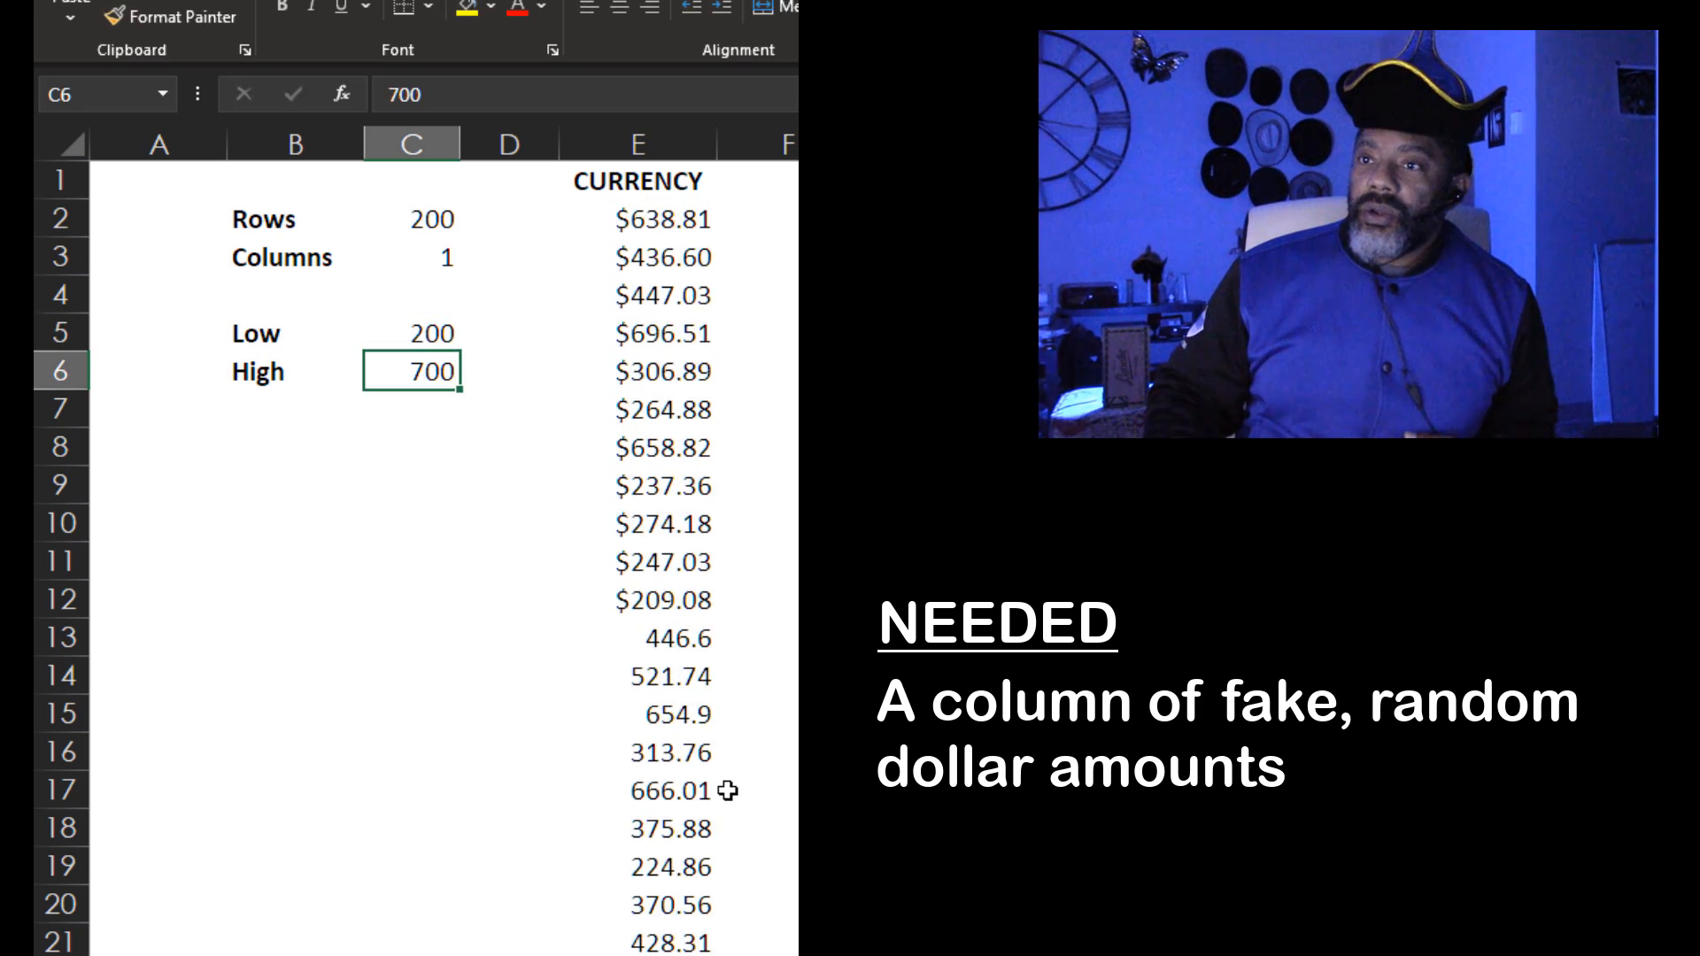
Try a Low value of 1000 for the random currency amounts and undo it.
key("Up")
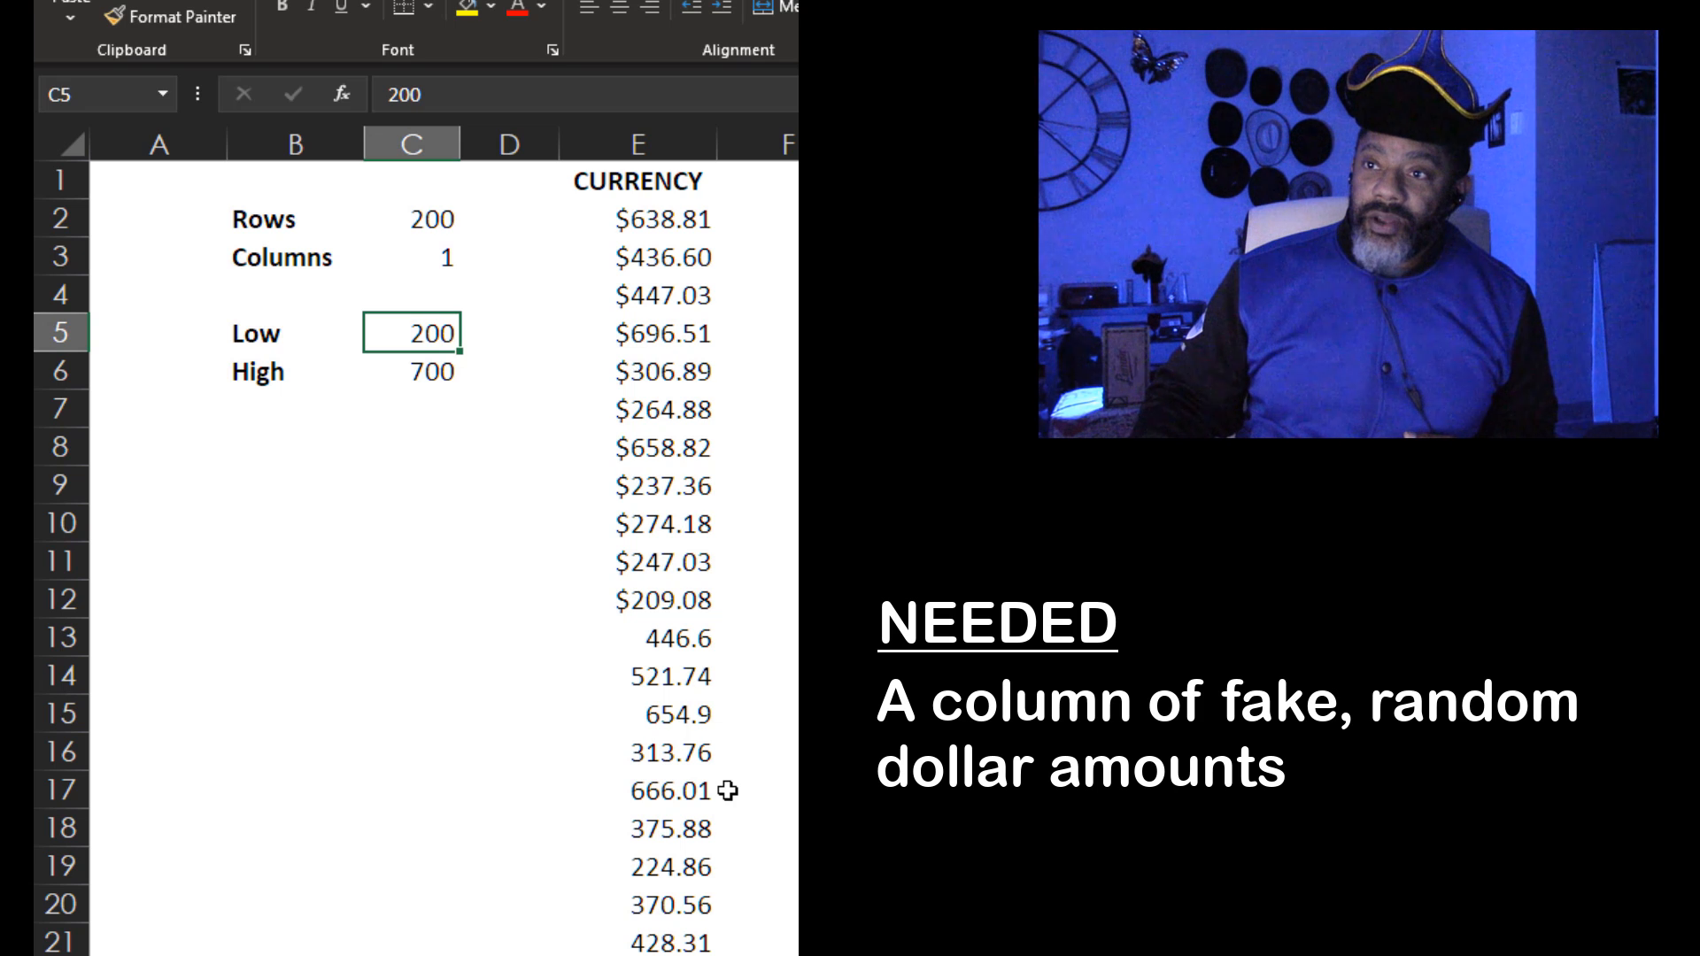
type("100")
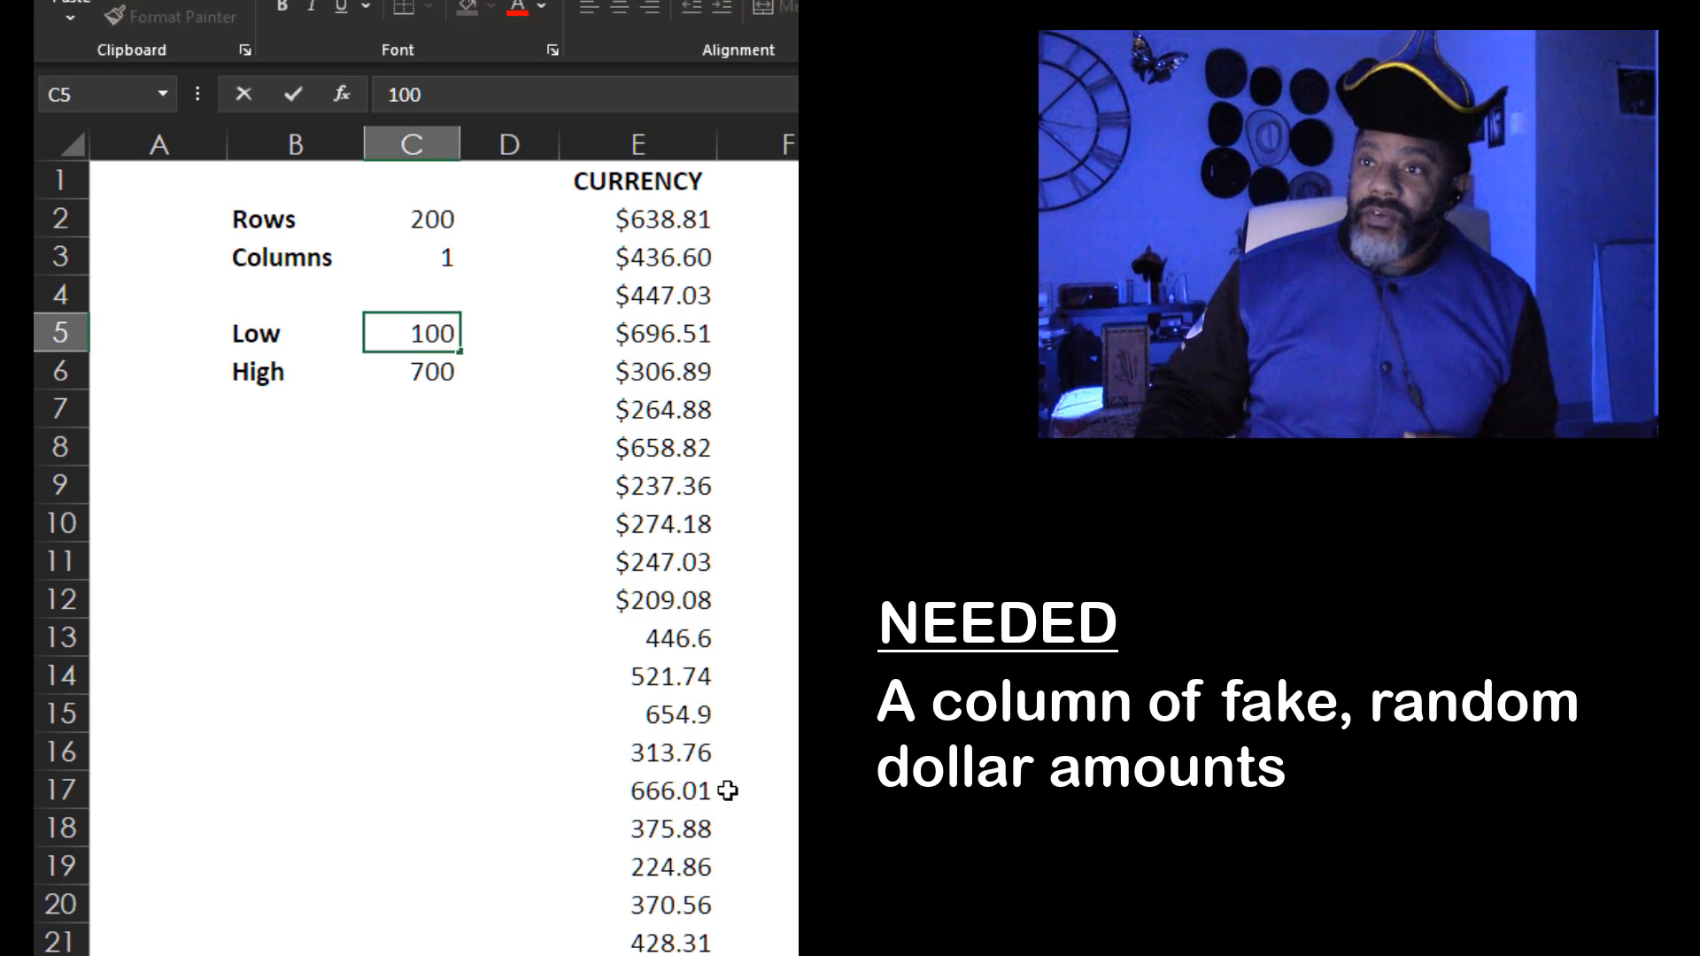
type("0")
key("Return")
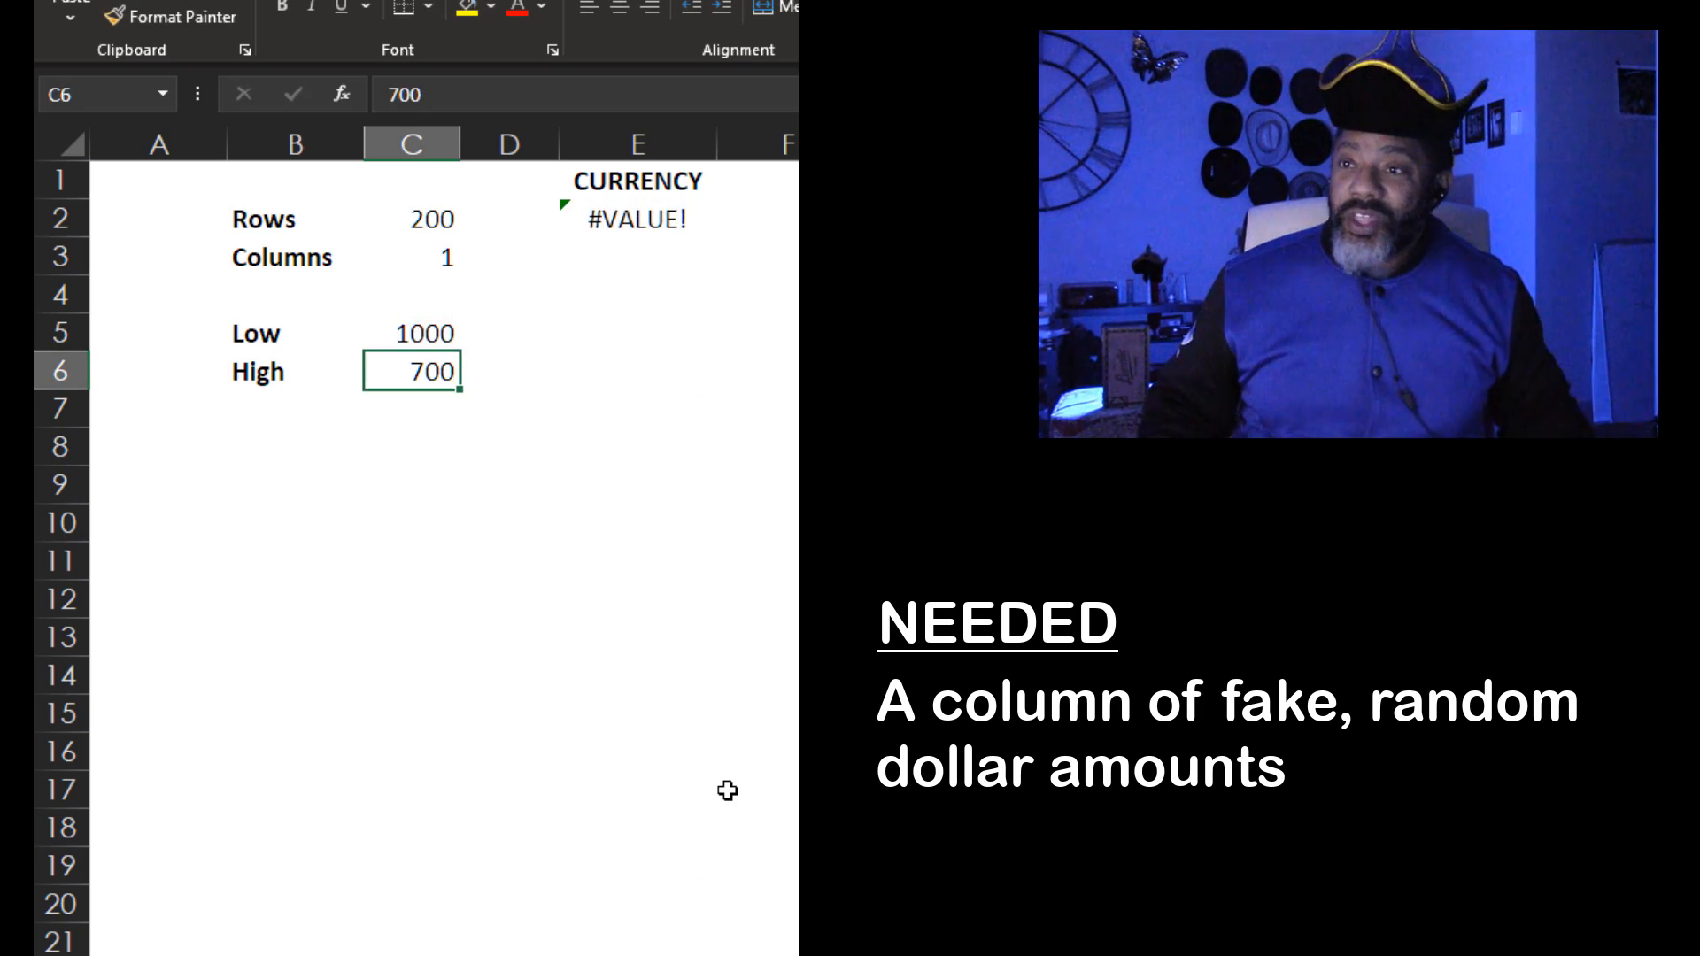
key("ctrl+z")
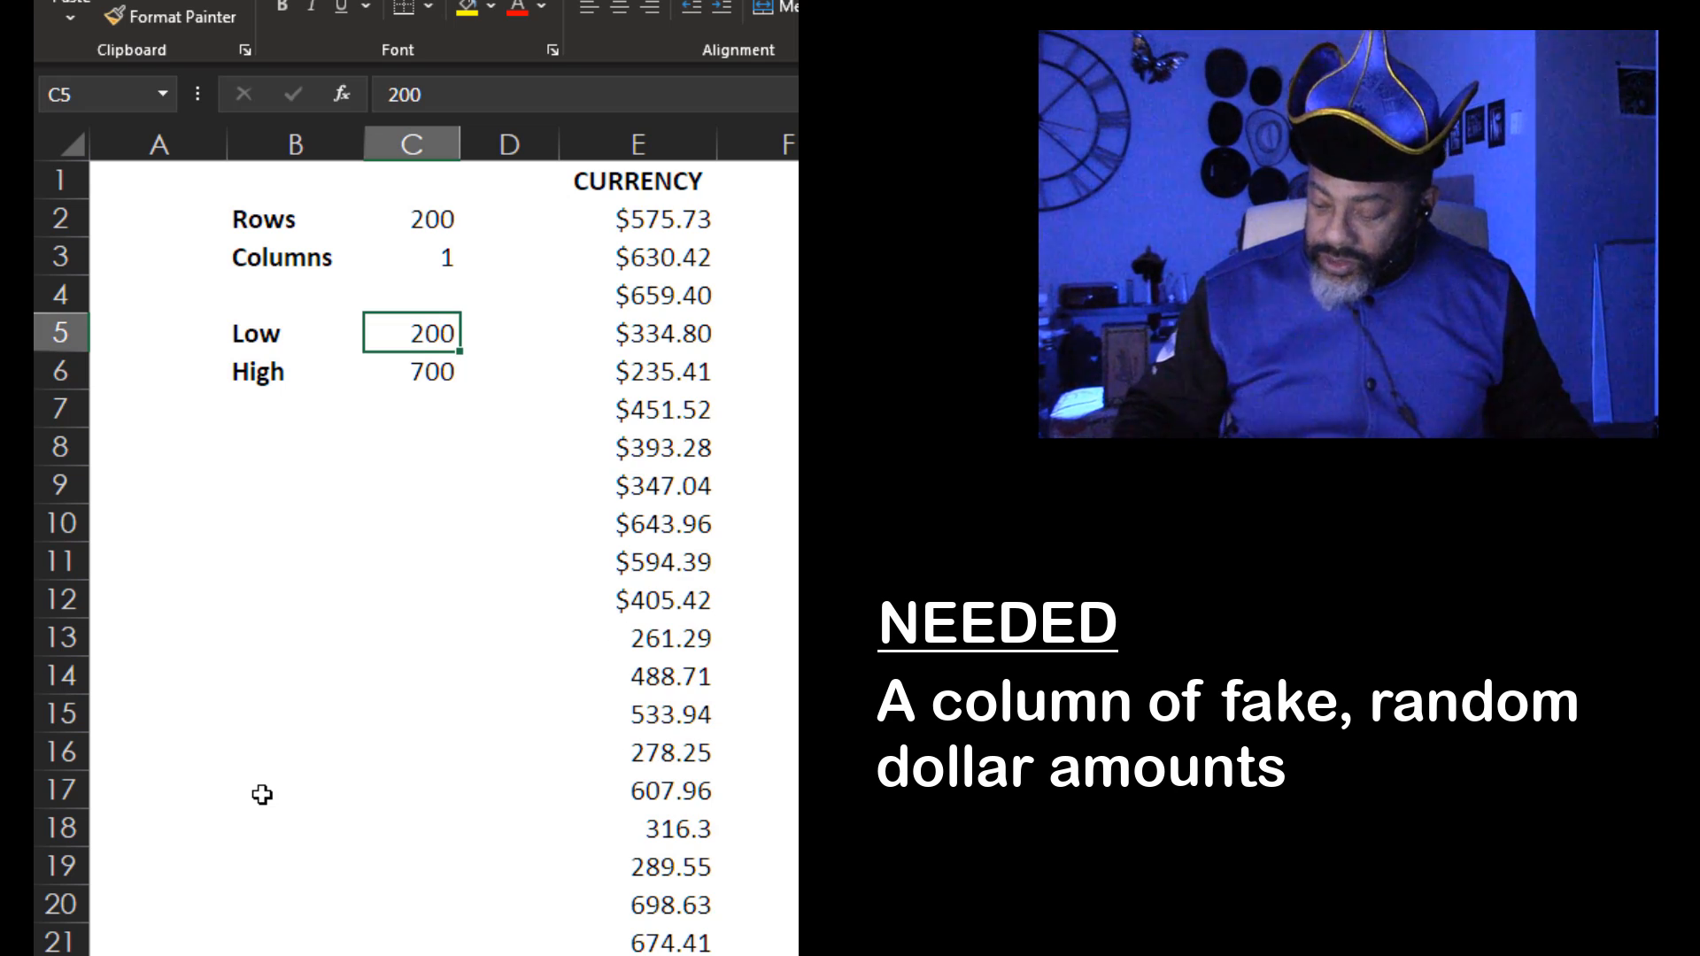
Set the Low value to -100 and look through the regenerated currency column.
type("-")
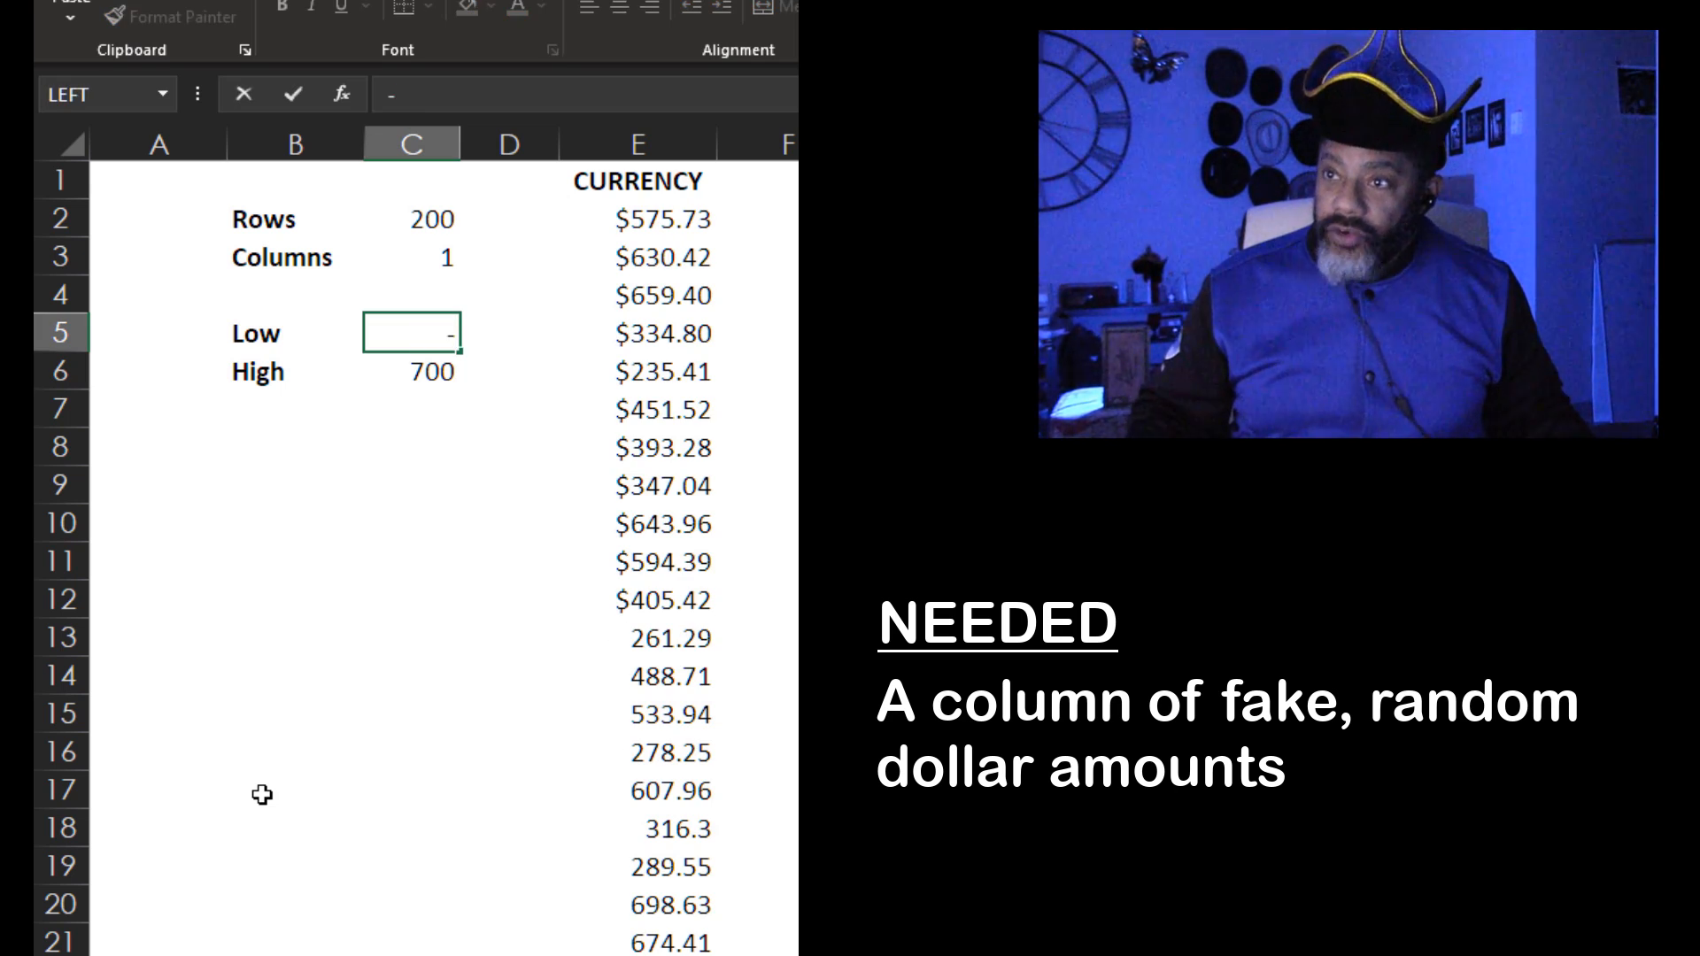
type("100")
key("Return")
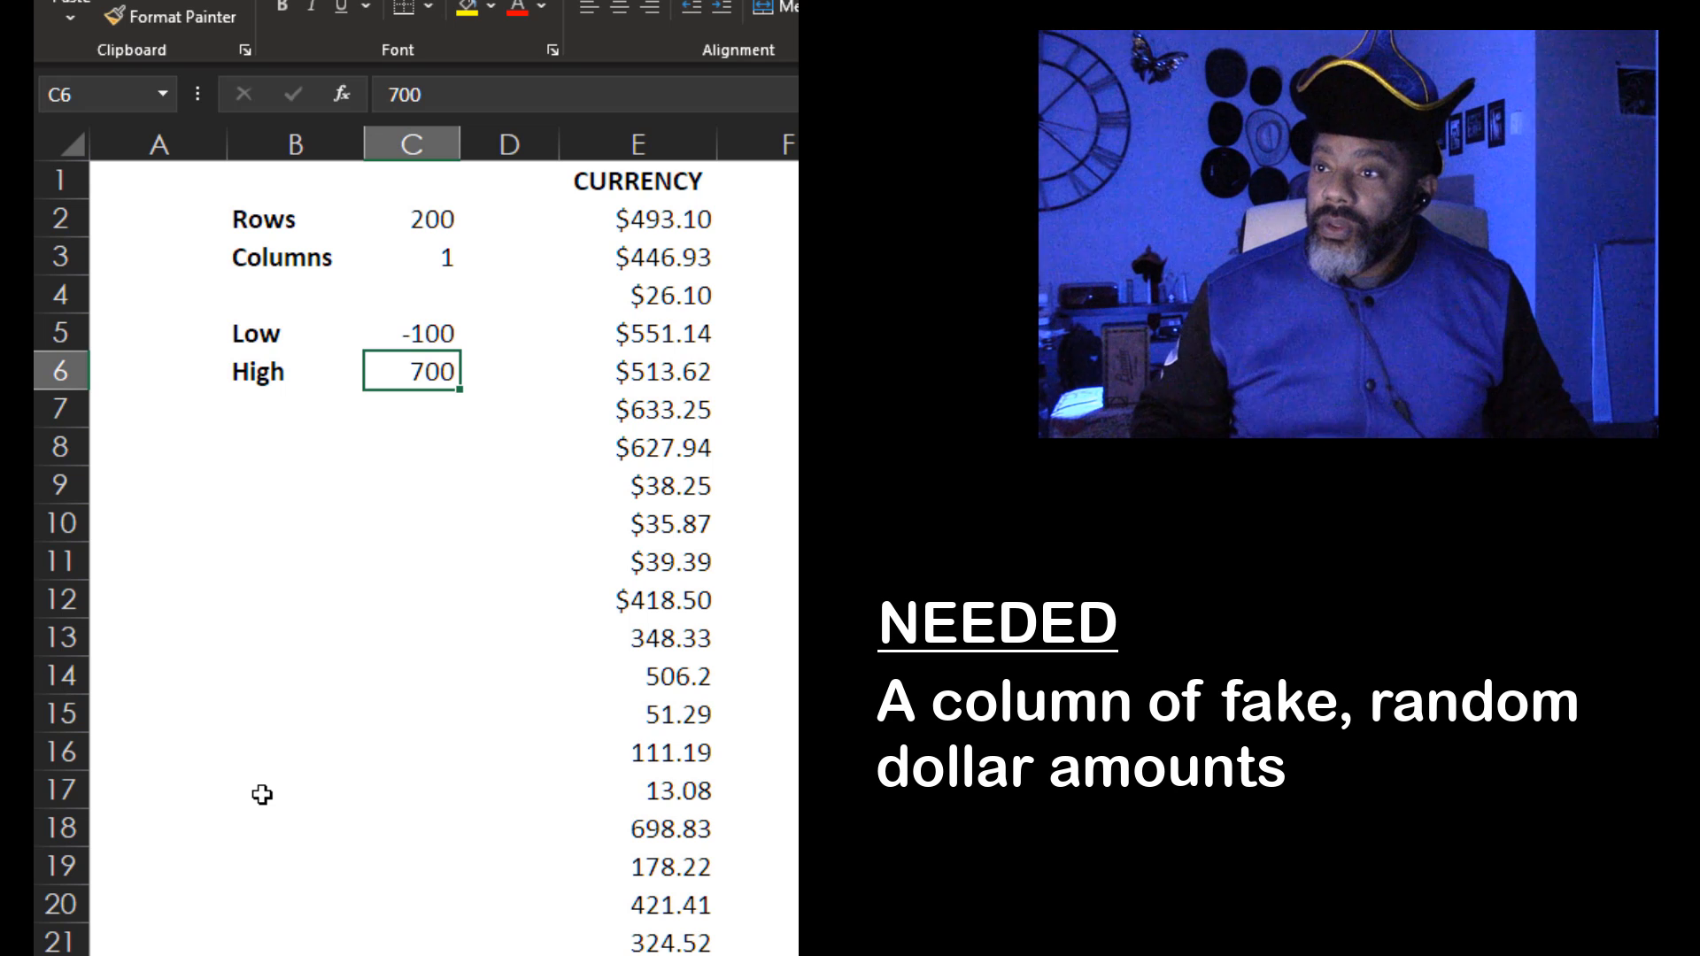
scroll(262, 795, "down", 8)
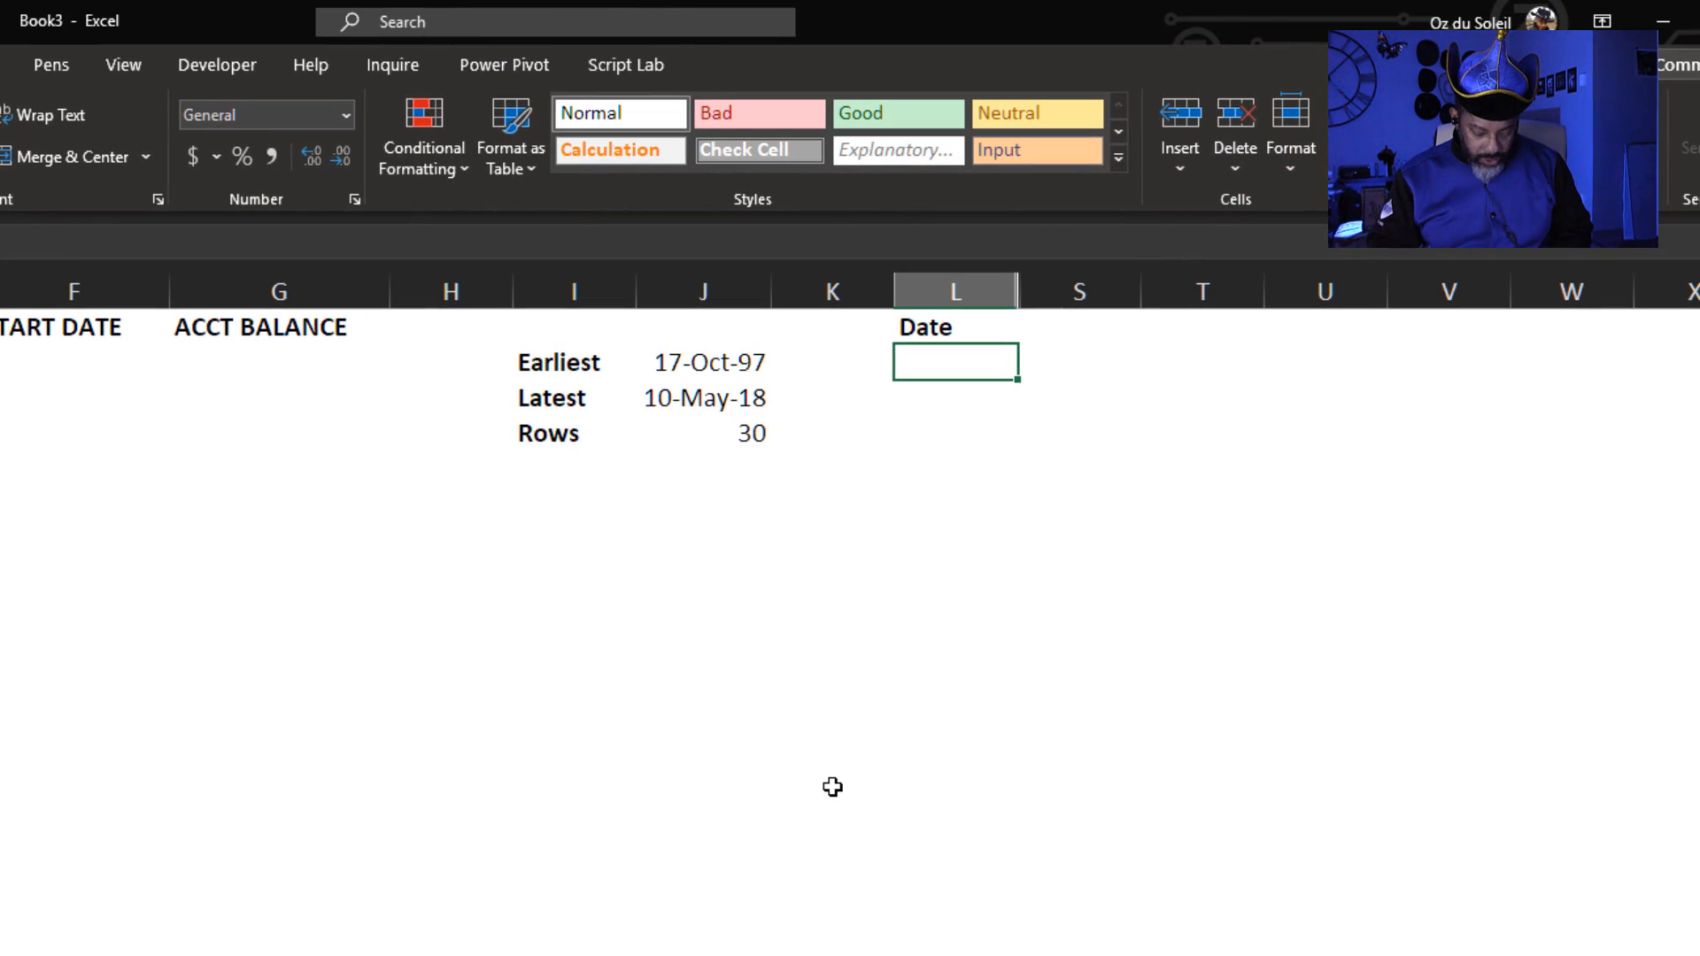
Generate random date serials under the Date heading in L2 with =RANDARRAY(J4,1,J2,J3,1).
type("=rand")
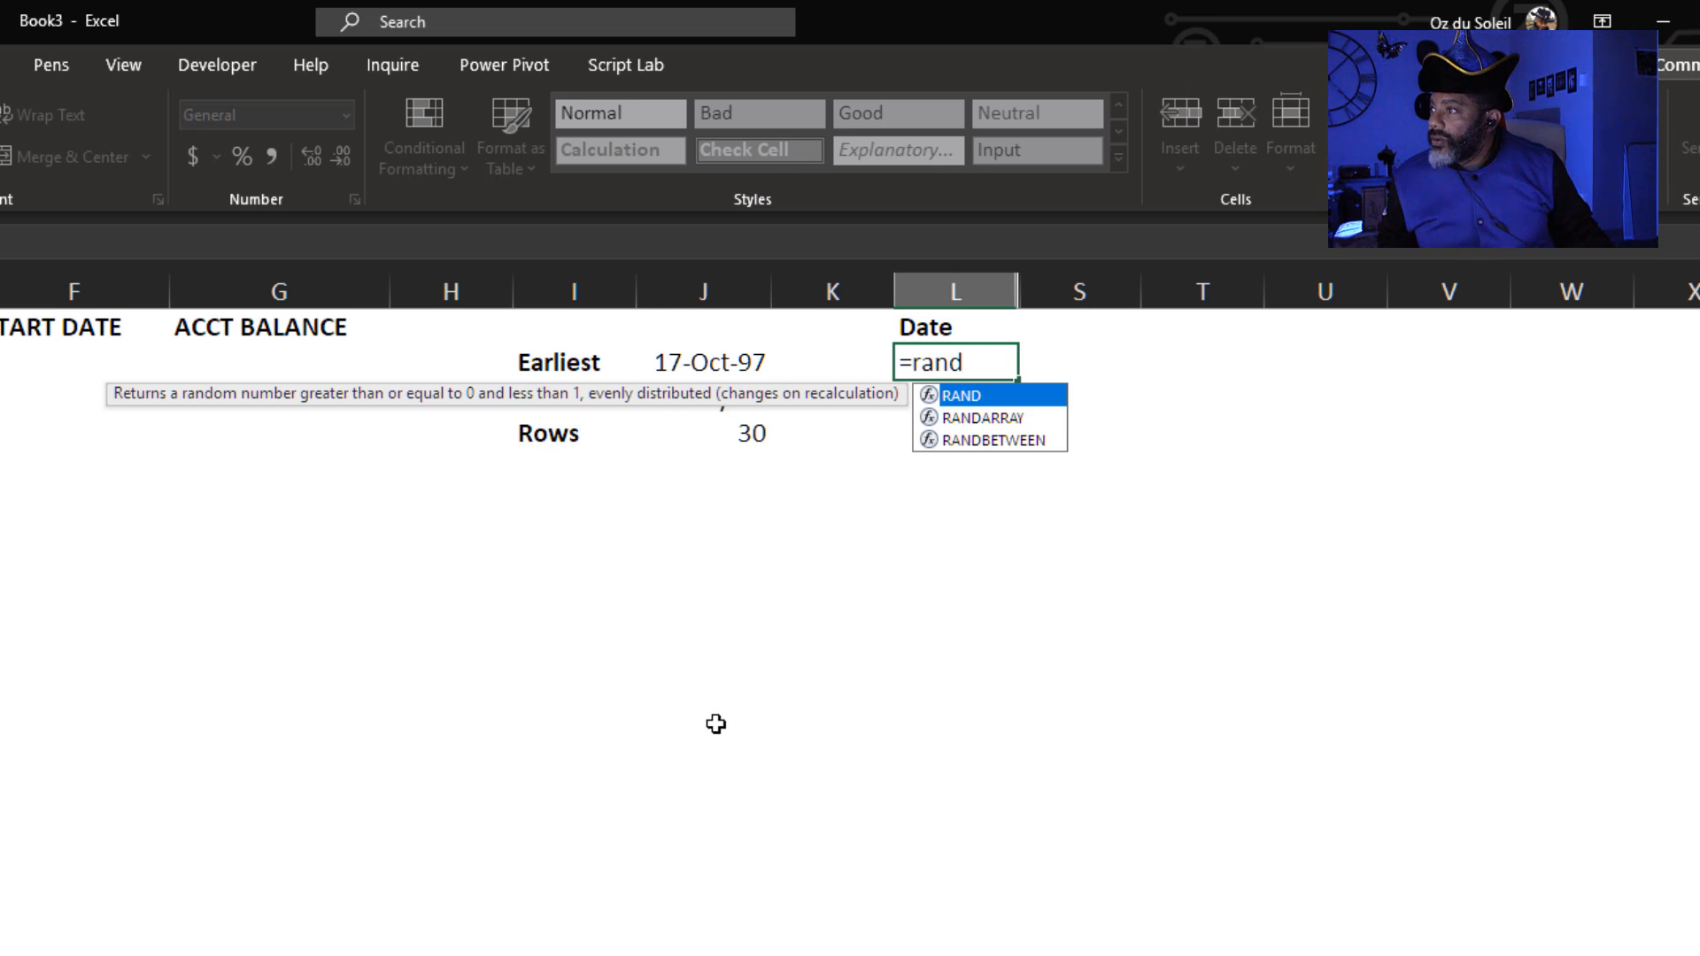
double_click(981, 419)
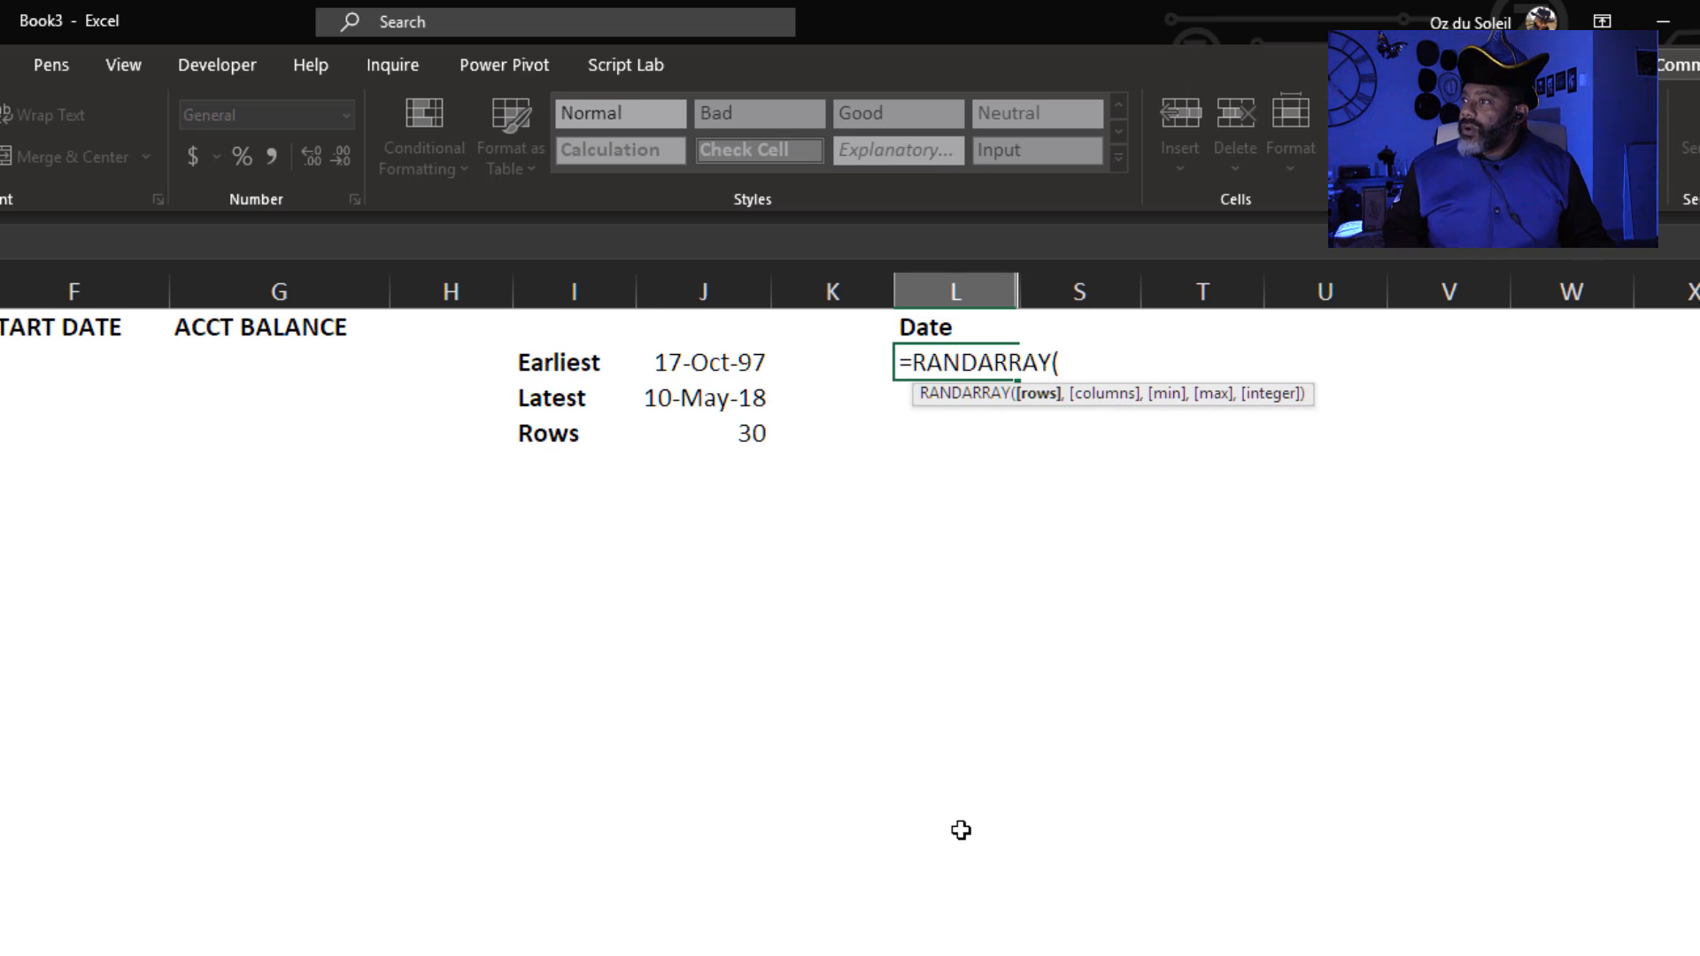
left_click(723, 433)
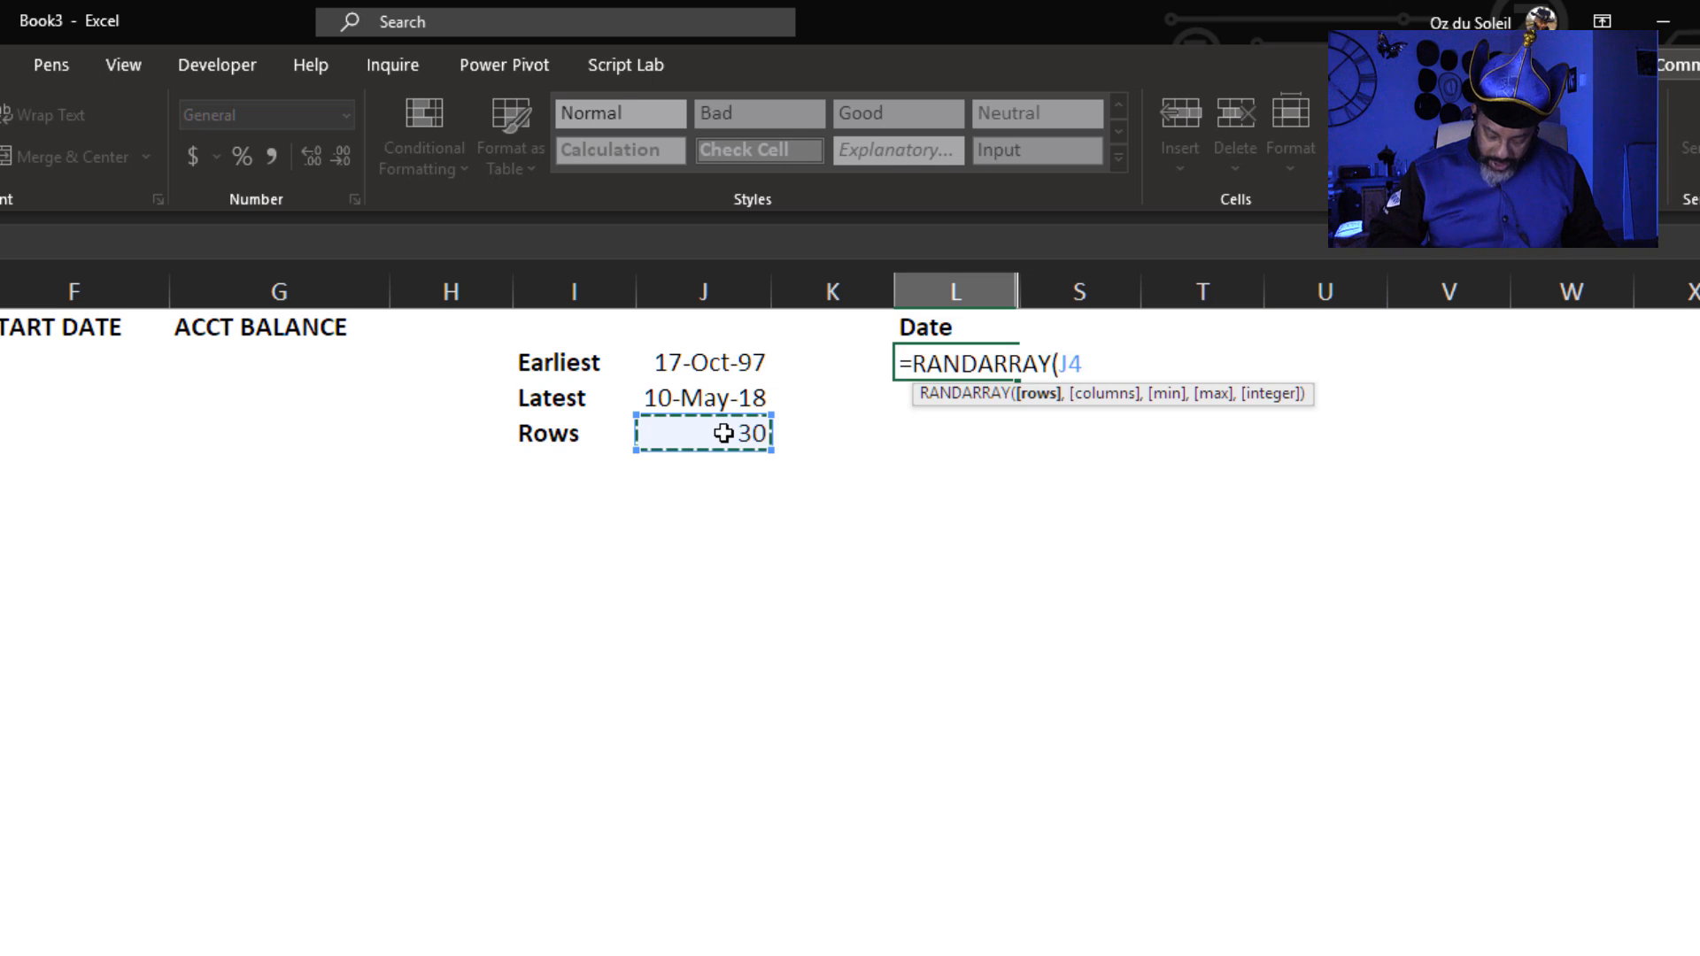
type(",")
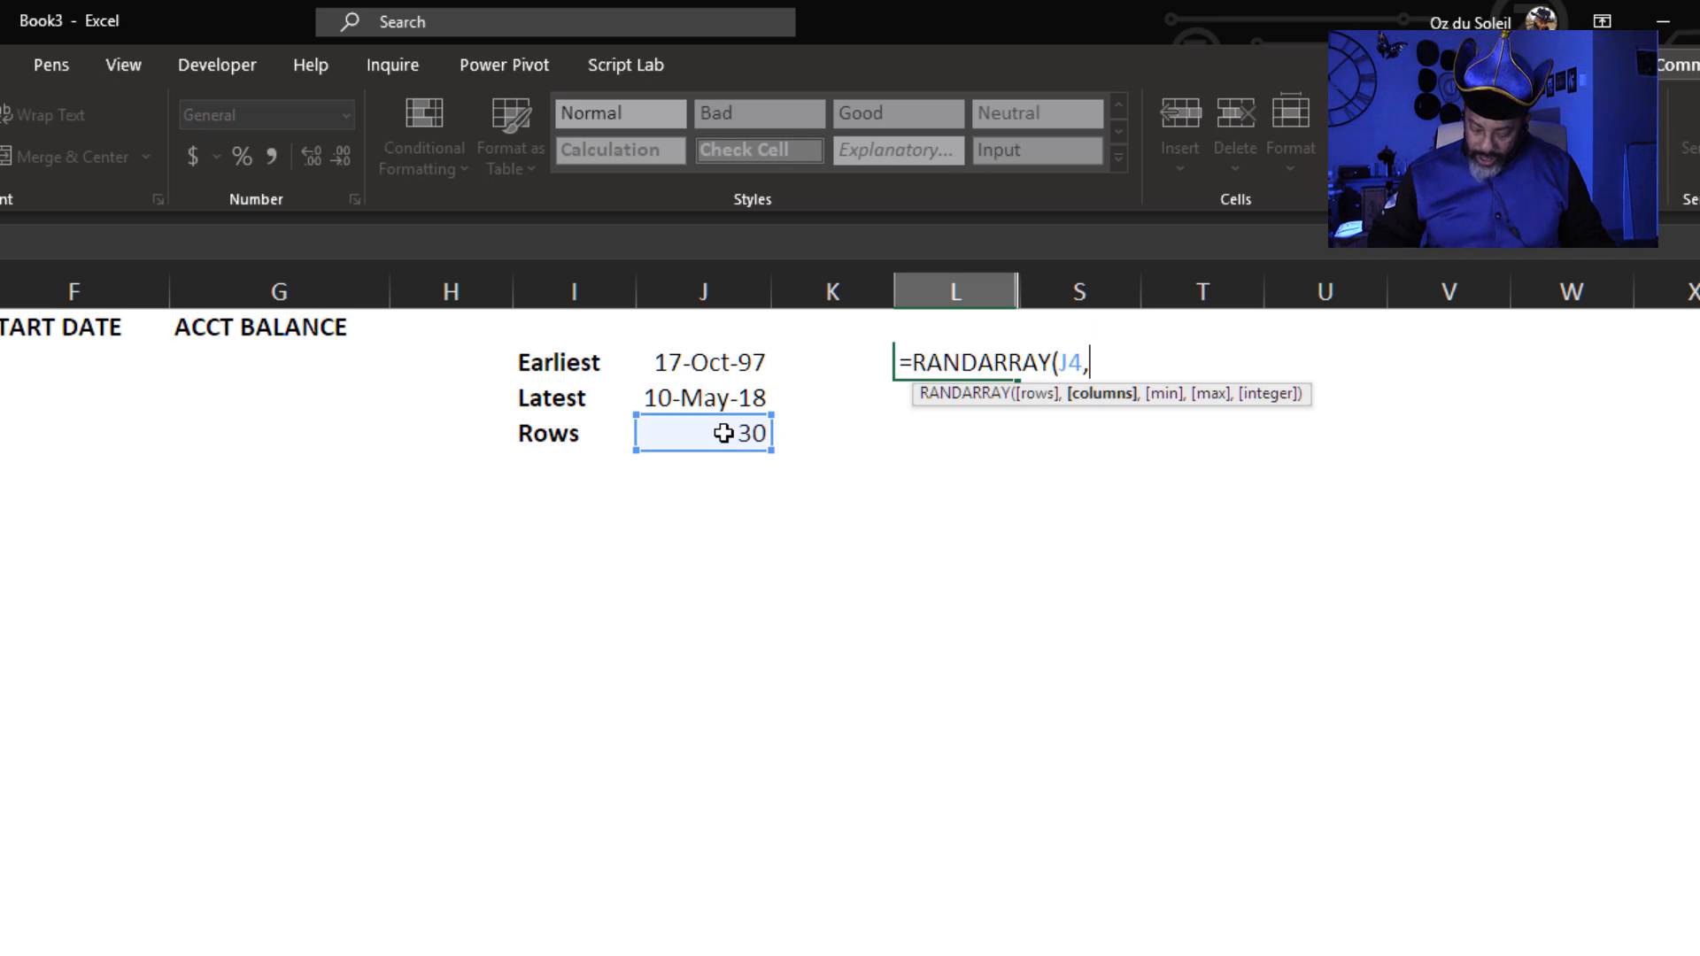
type("1,")
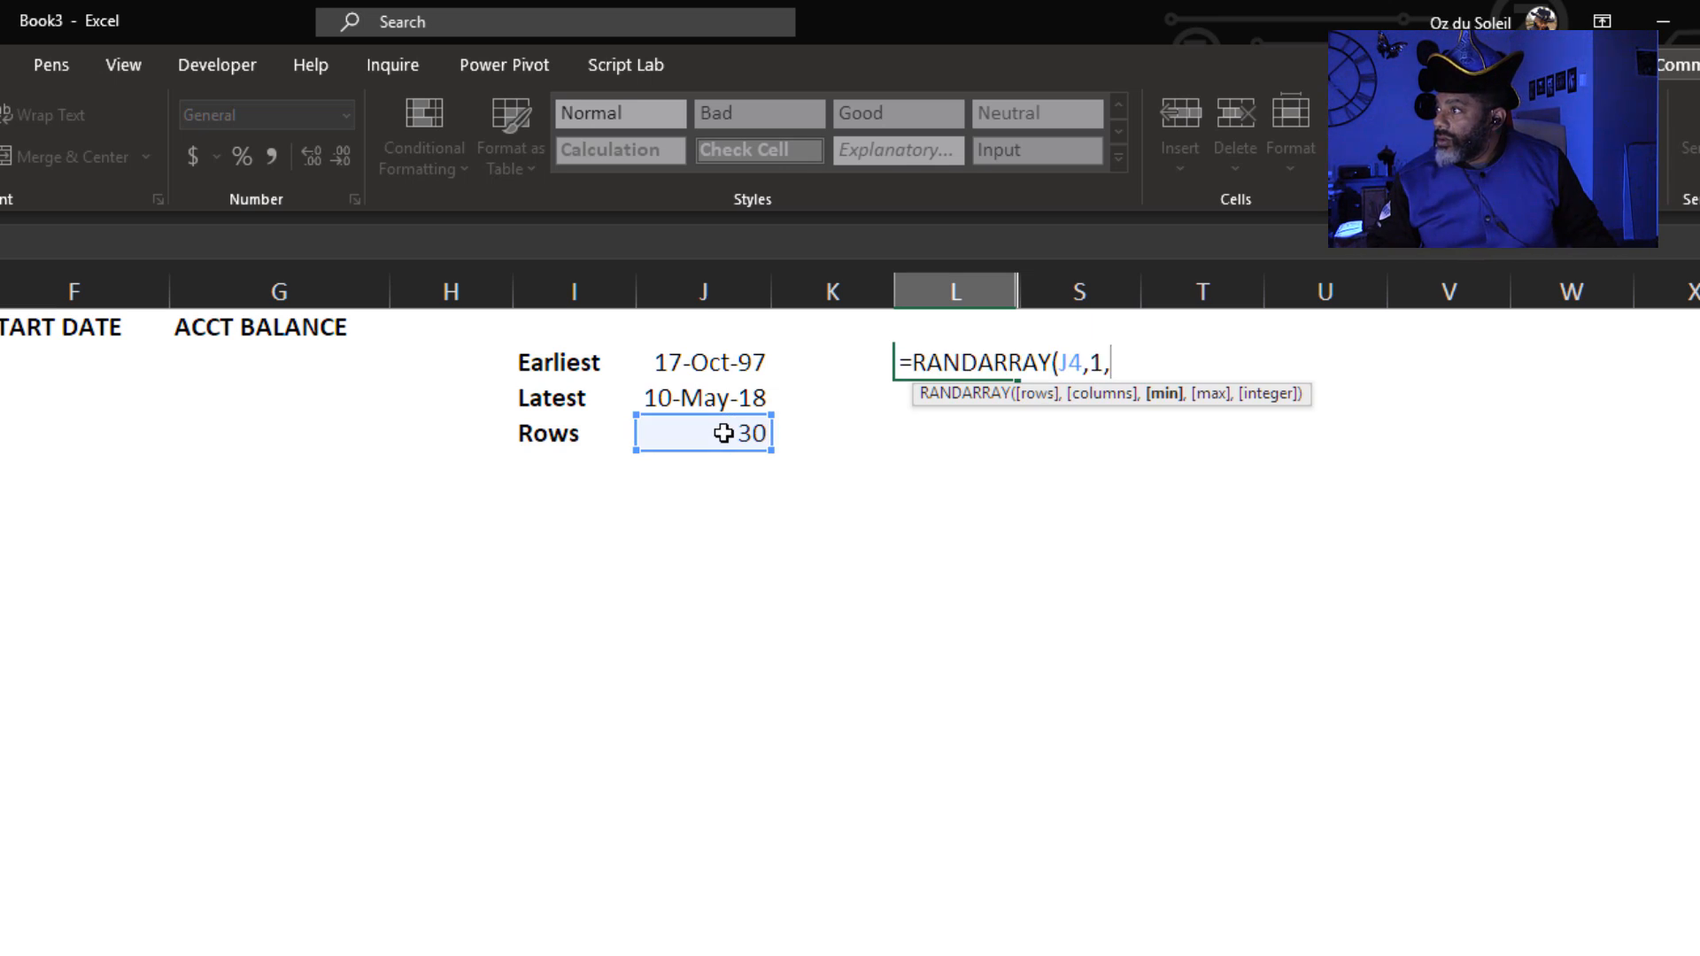
left_click(694, 363)
type(",")
left_click(694, 400)
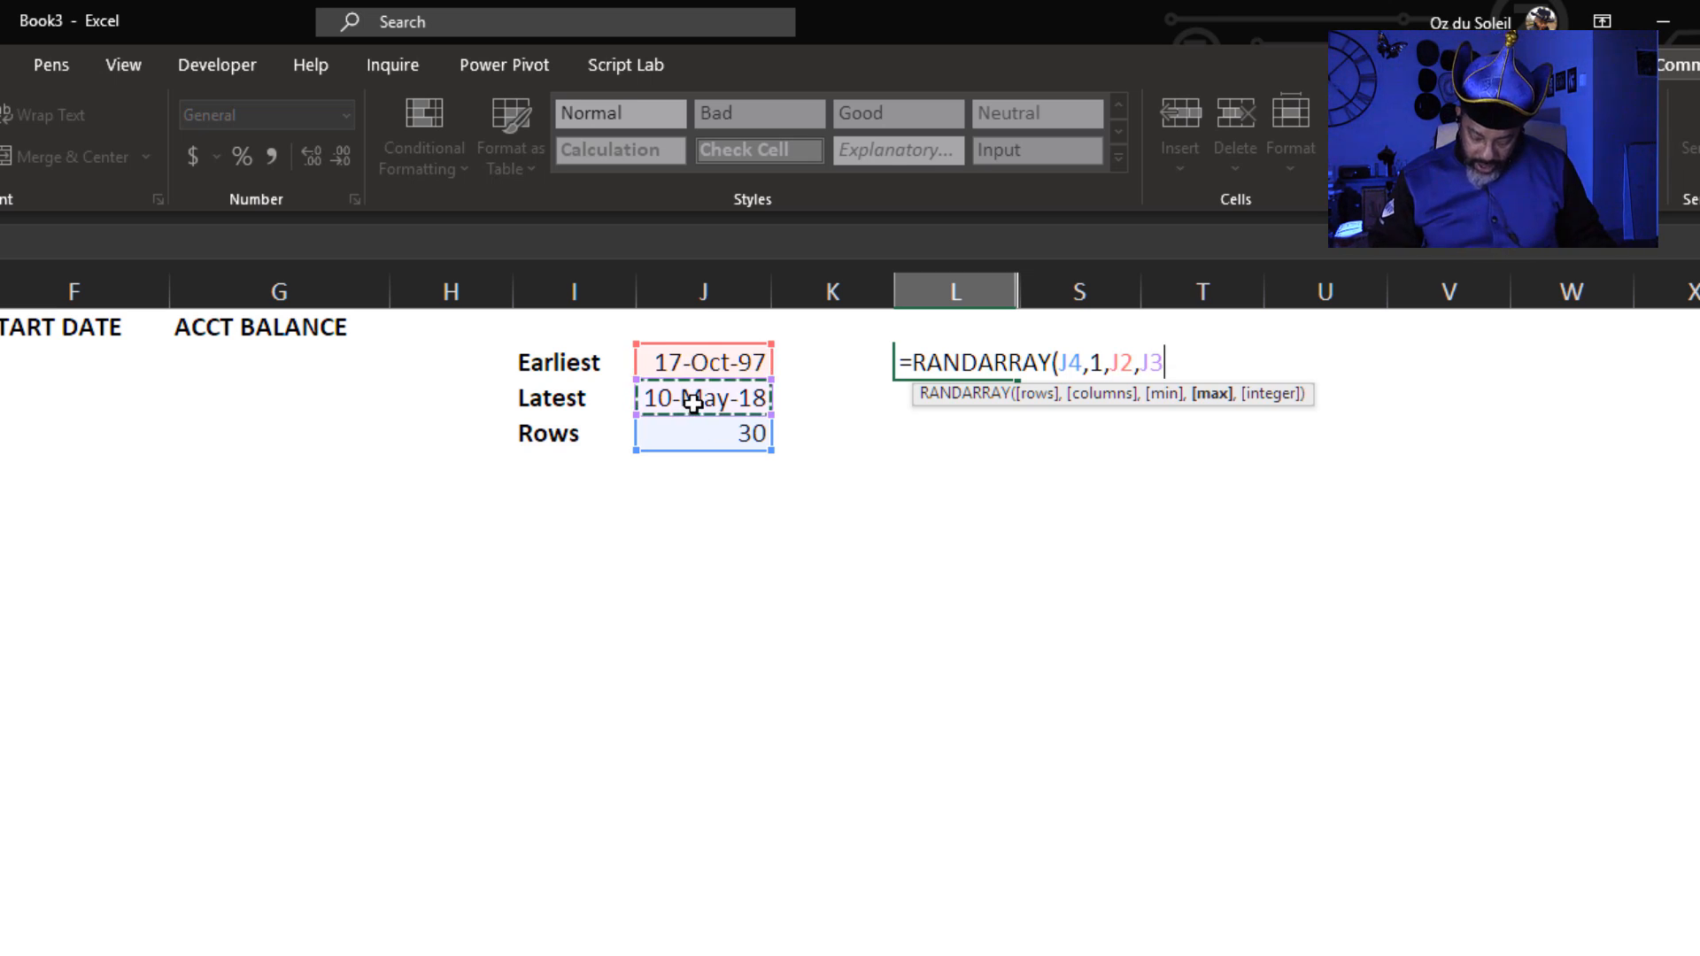
type(",1")
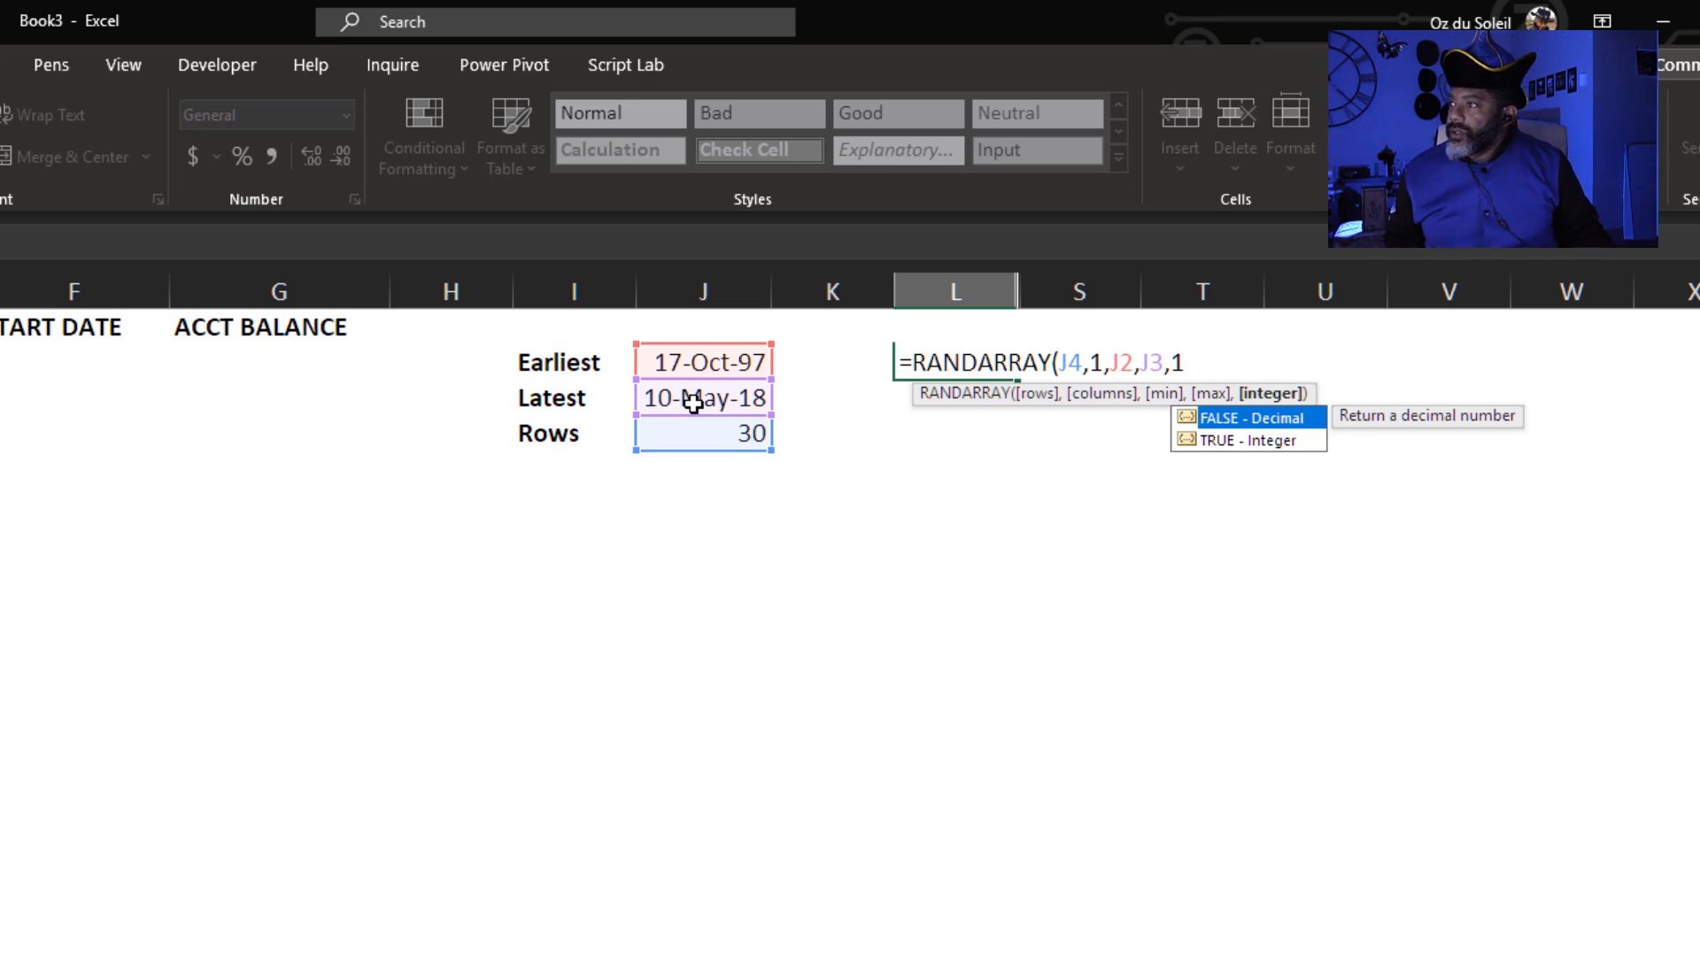
key("Return")
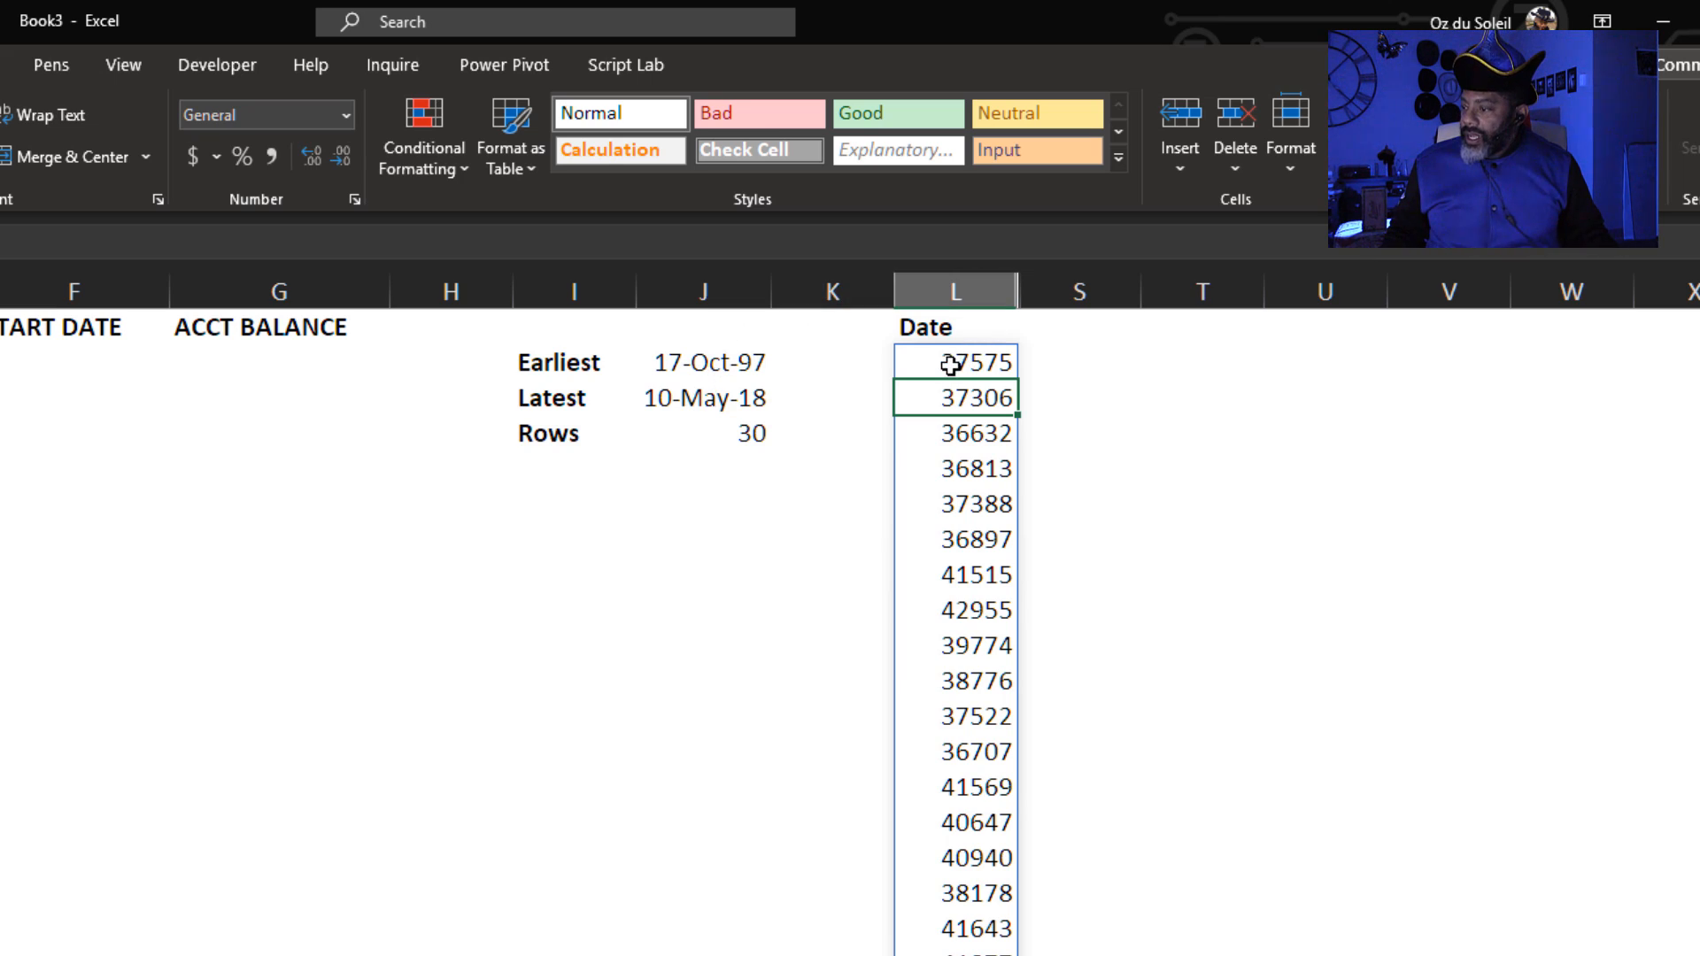
Copy the generated numbers in column L and paste them as values under START DATE from F2.
left_click_drag(951, 362, 956, 952)
right_click(965, 550)
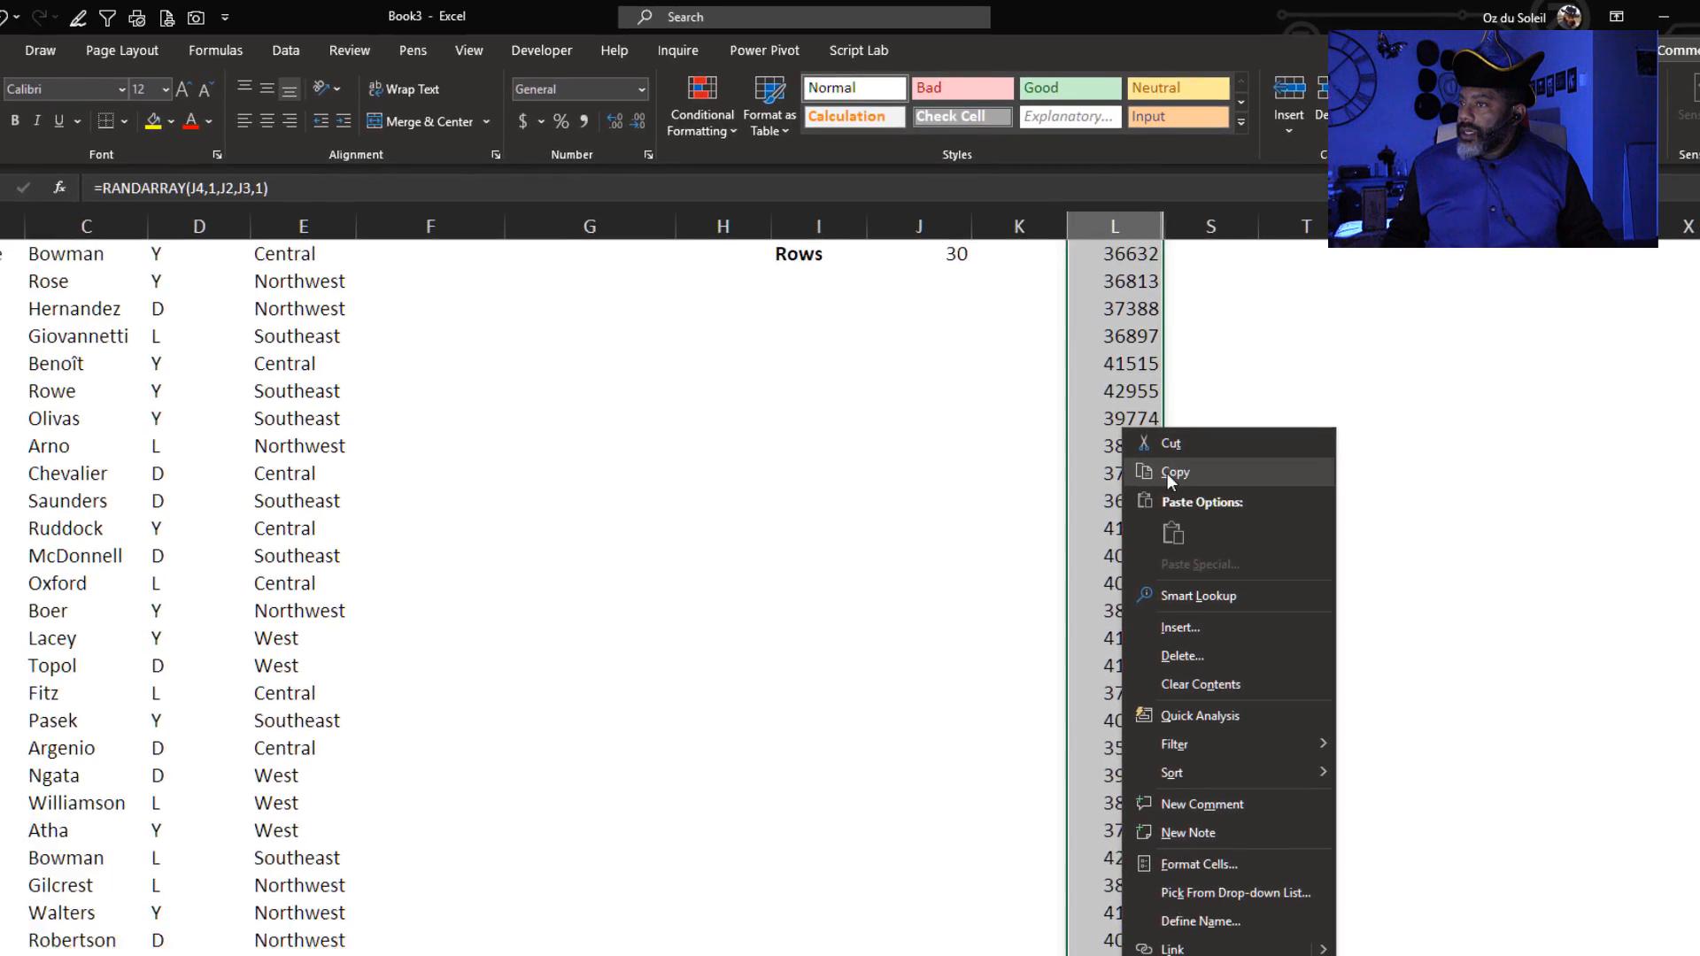
left_click(1171, 474)
scroll(746, 689, "up", 1)
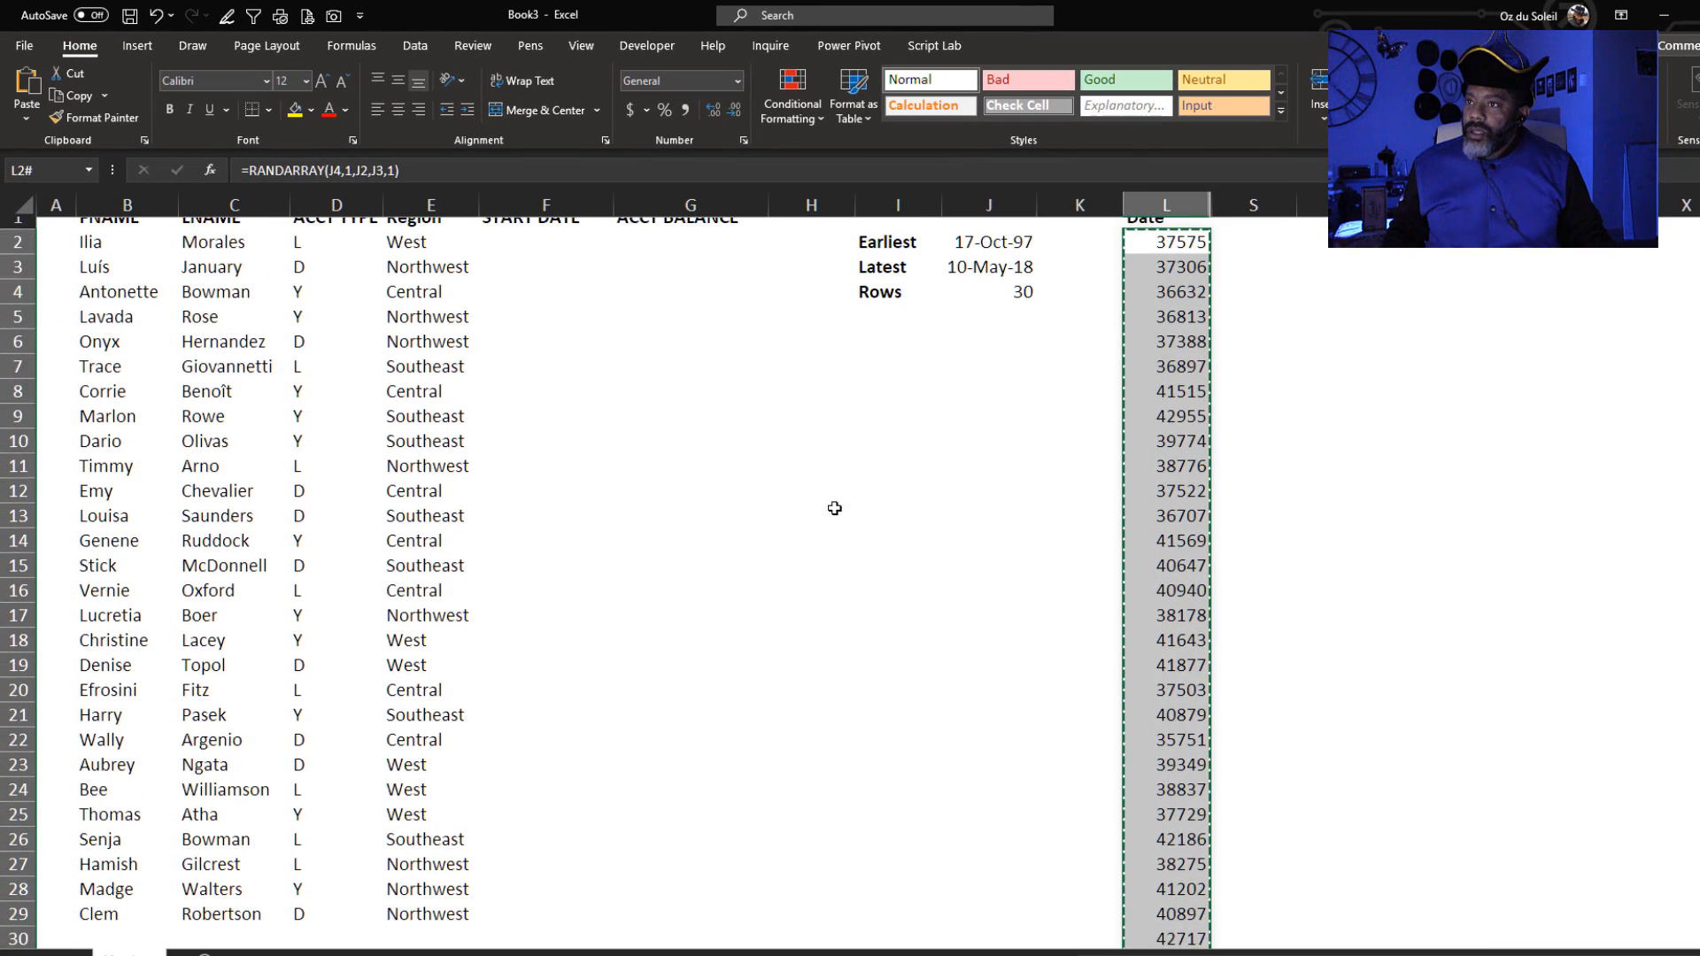
right_click(513, 255)
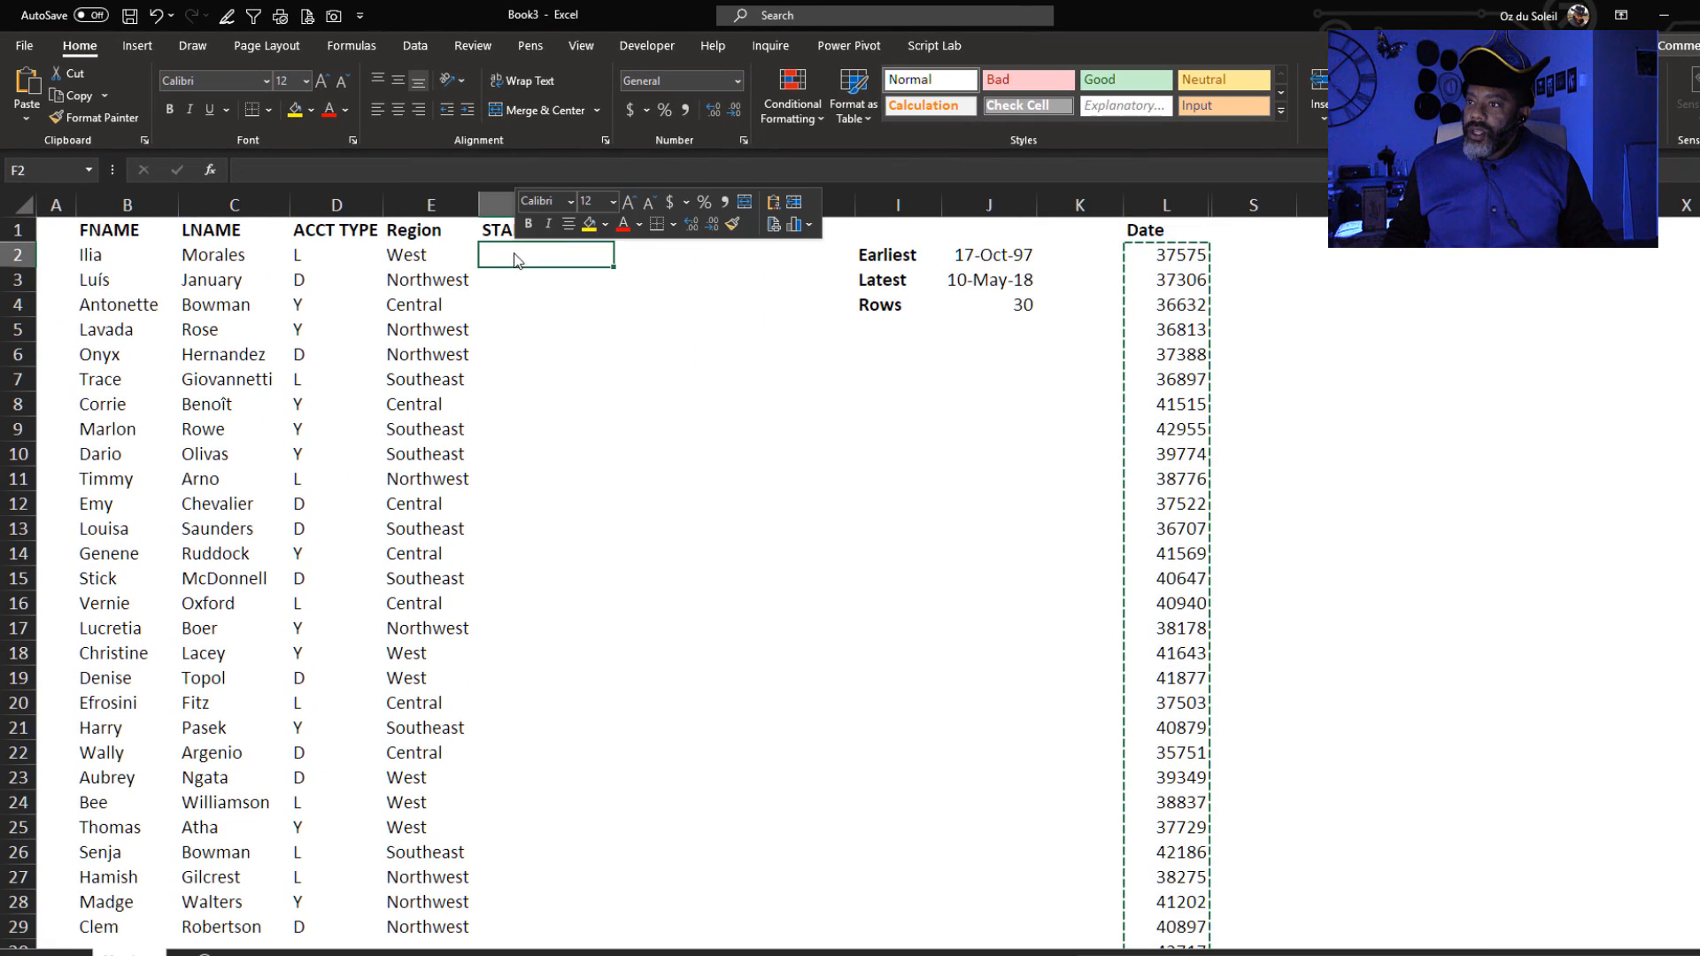
left_click(589, 351)
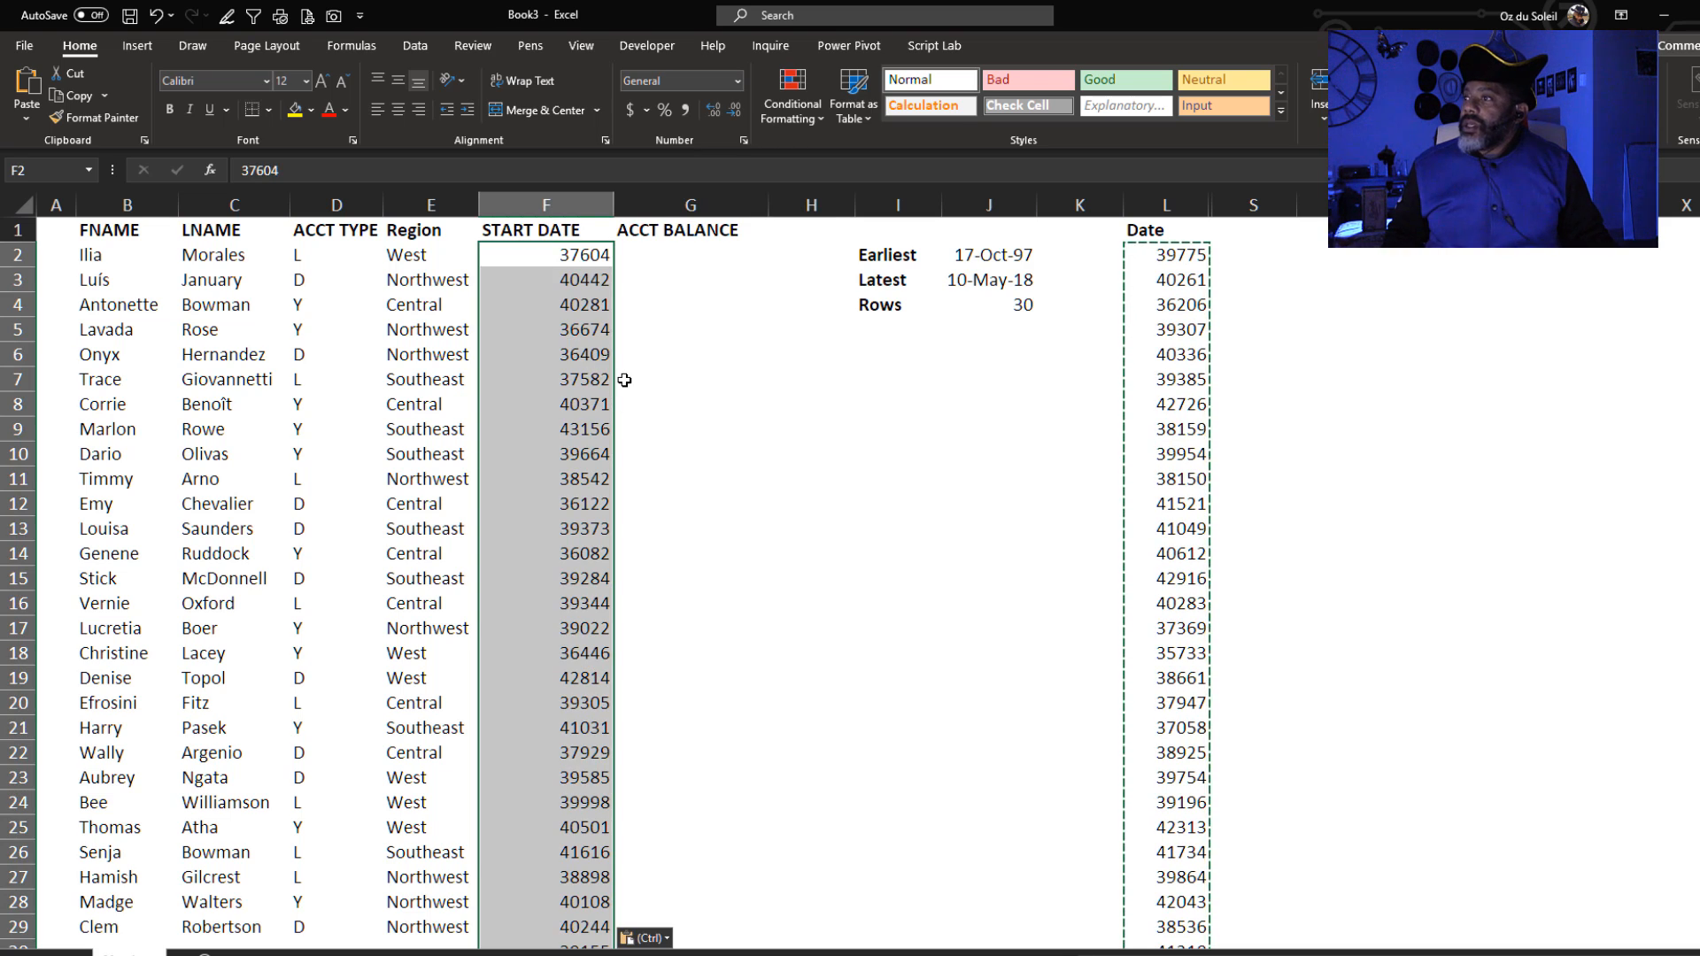
key("Escape")
Copy the date format of the Earliest date in J2 to the whole START DATE column with Format Painter.
left_click(683, 287)
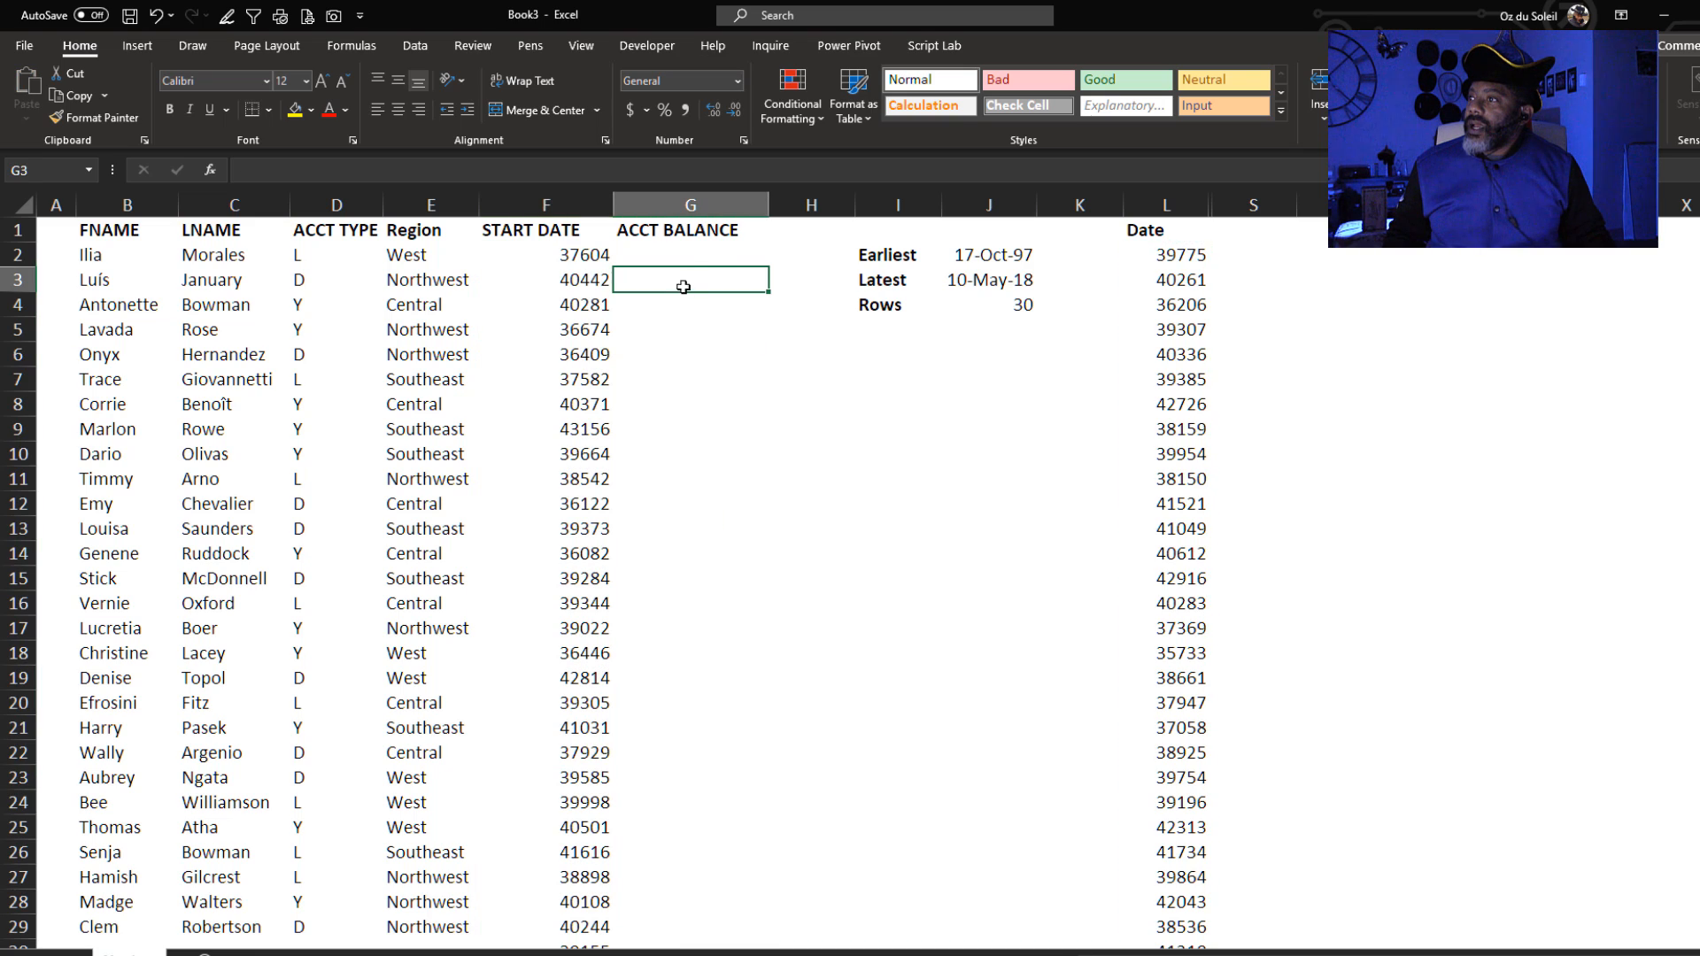
left_click(968, 252)
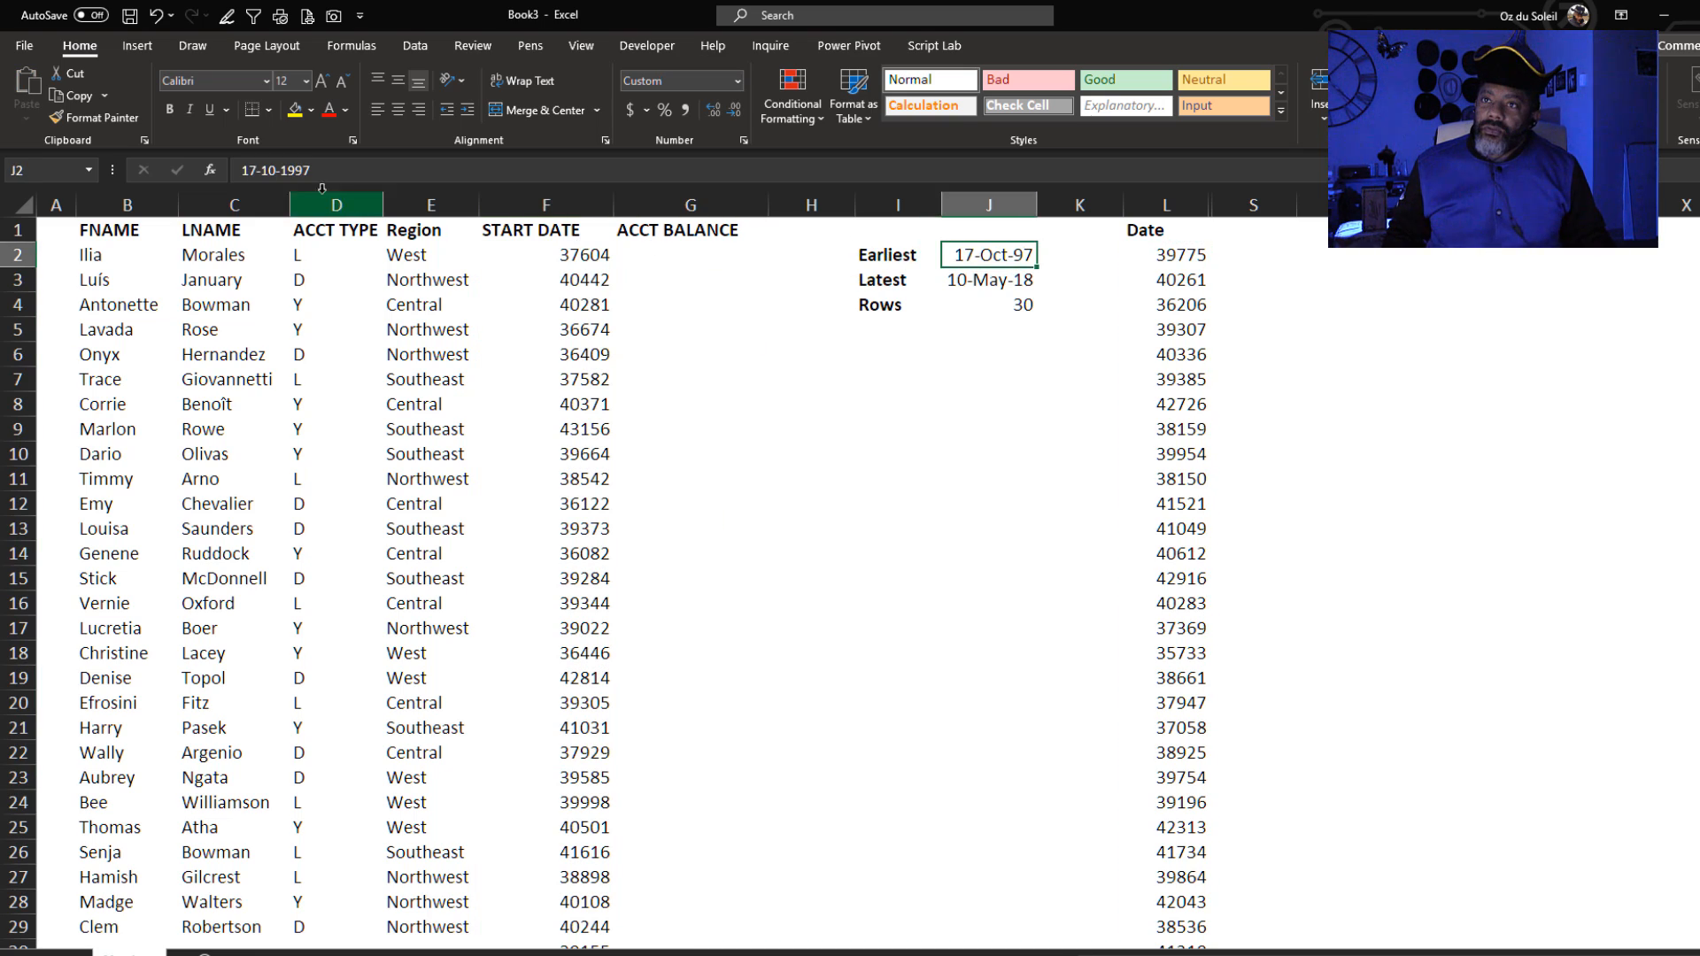
left_click(116, 122)
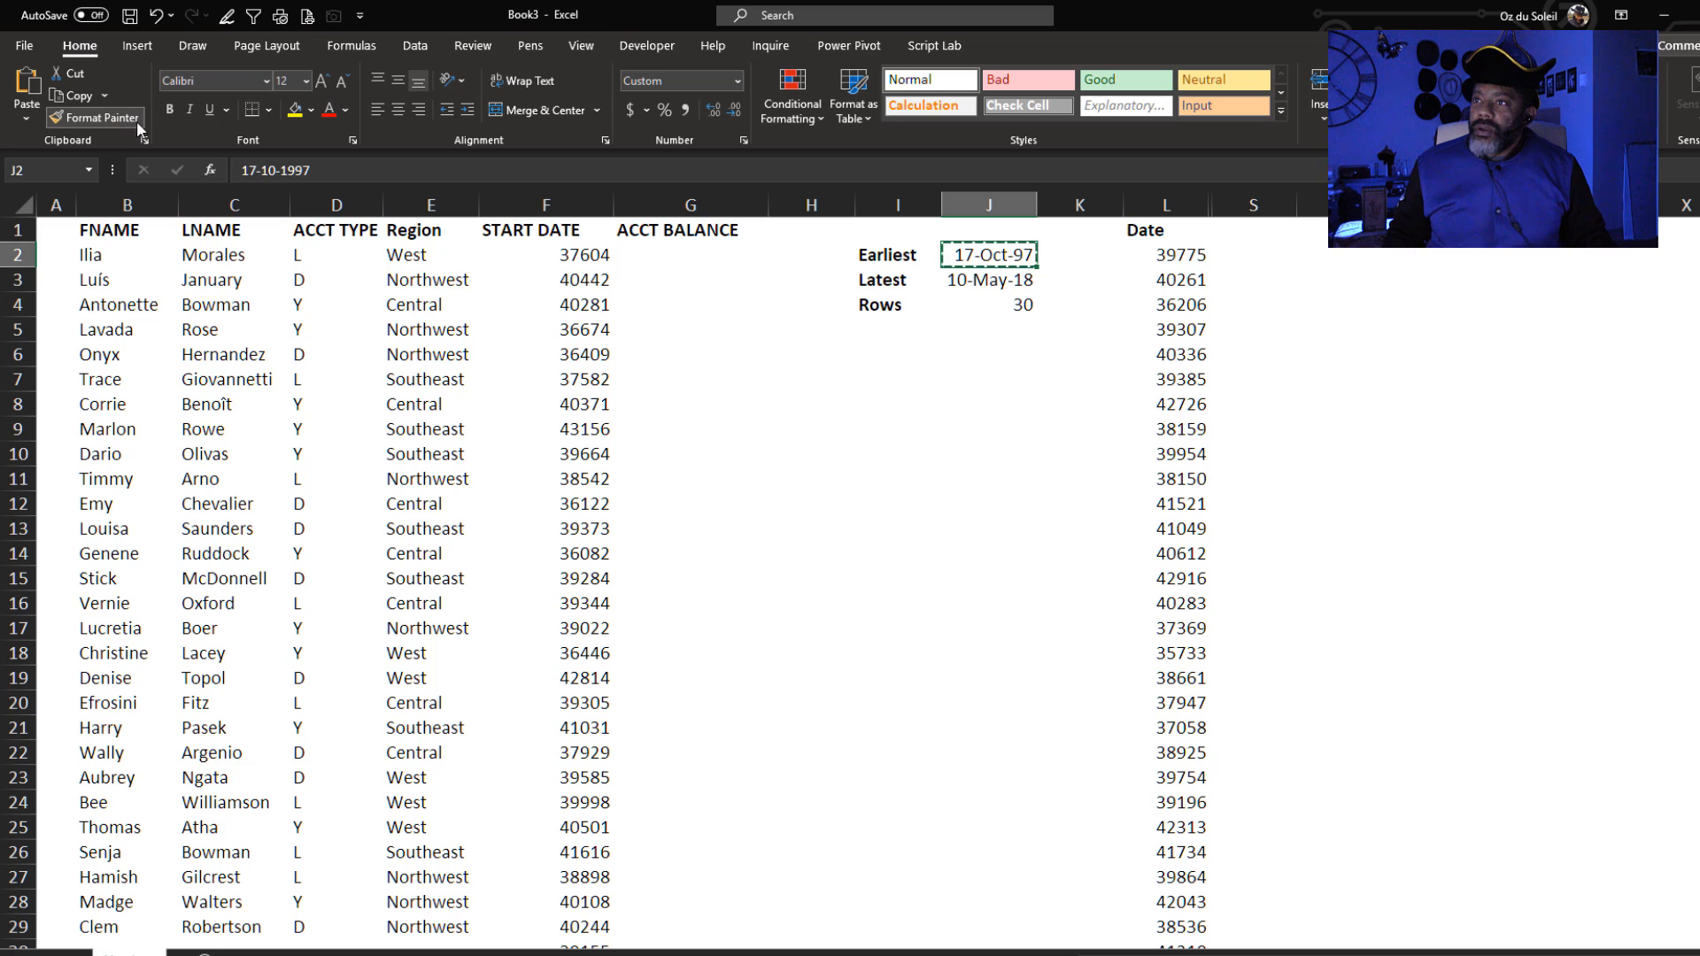
left_click(521, 200)
left_click(781, 587)
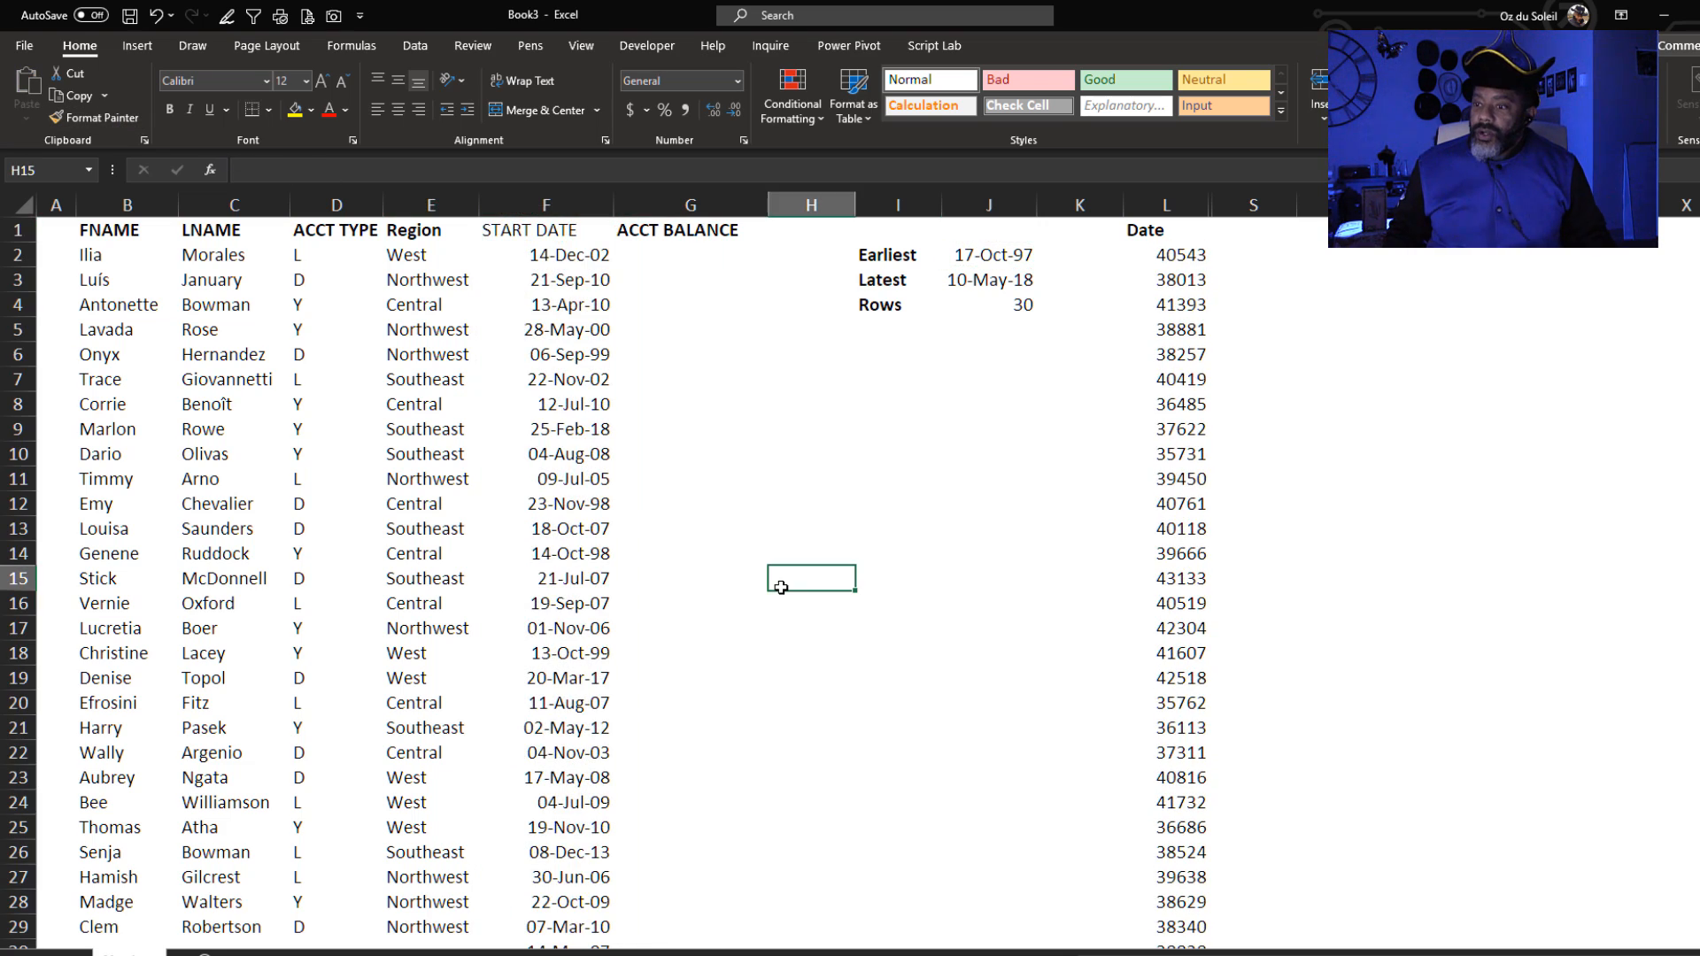
Clear the surplus start dates below the last member in F30:F32 and return to cell F1.
scroll(781, 587, "down", 5)
left_click_drag(529, 582, 557, 637)
key("Delete")
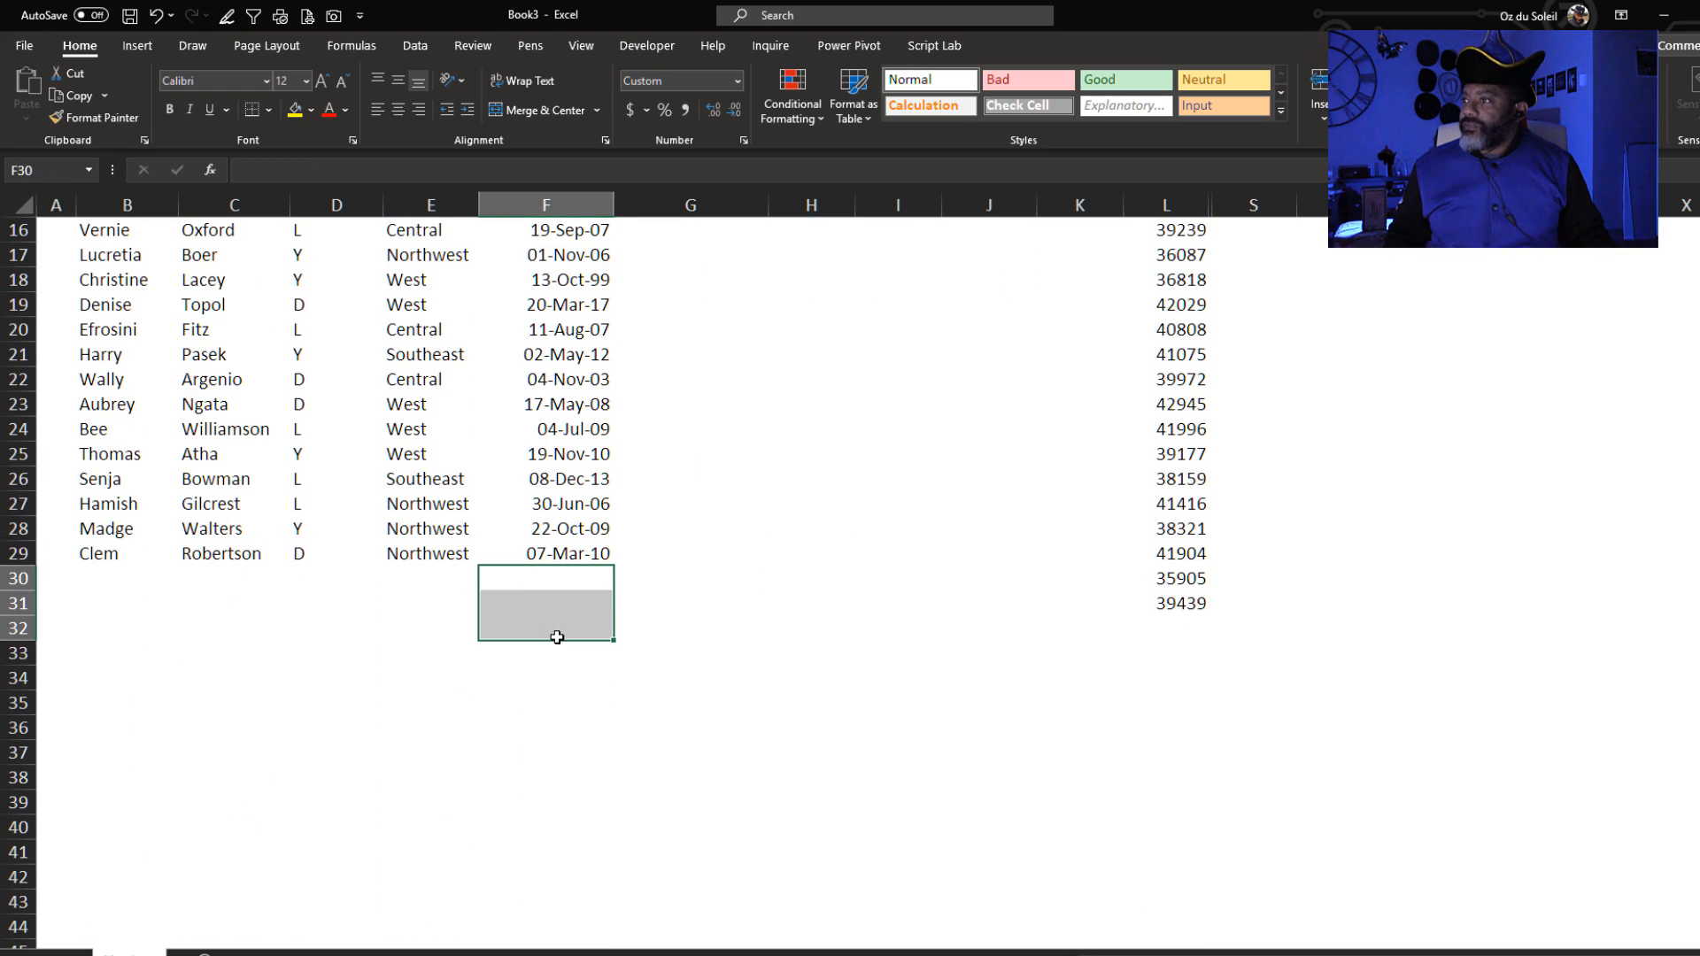
key("ctrl+Home")
key("Right")
key("Right")
key("Right")
key("Right")
key("Right")
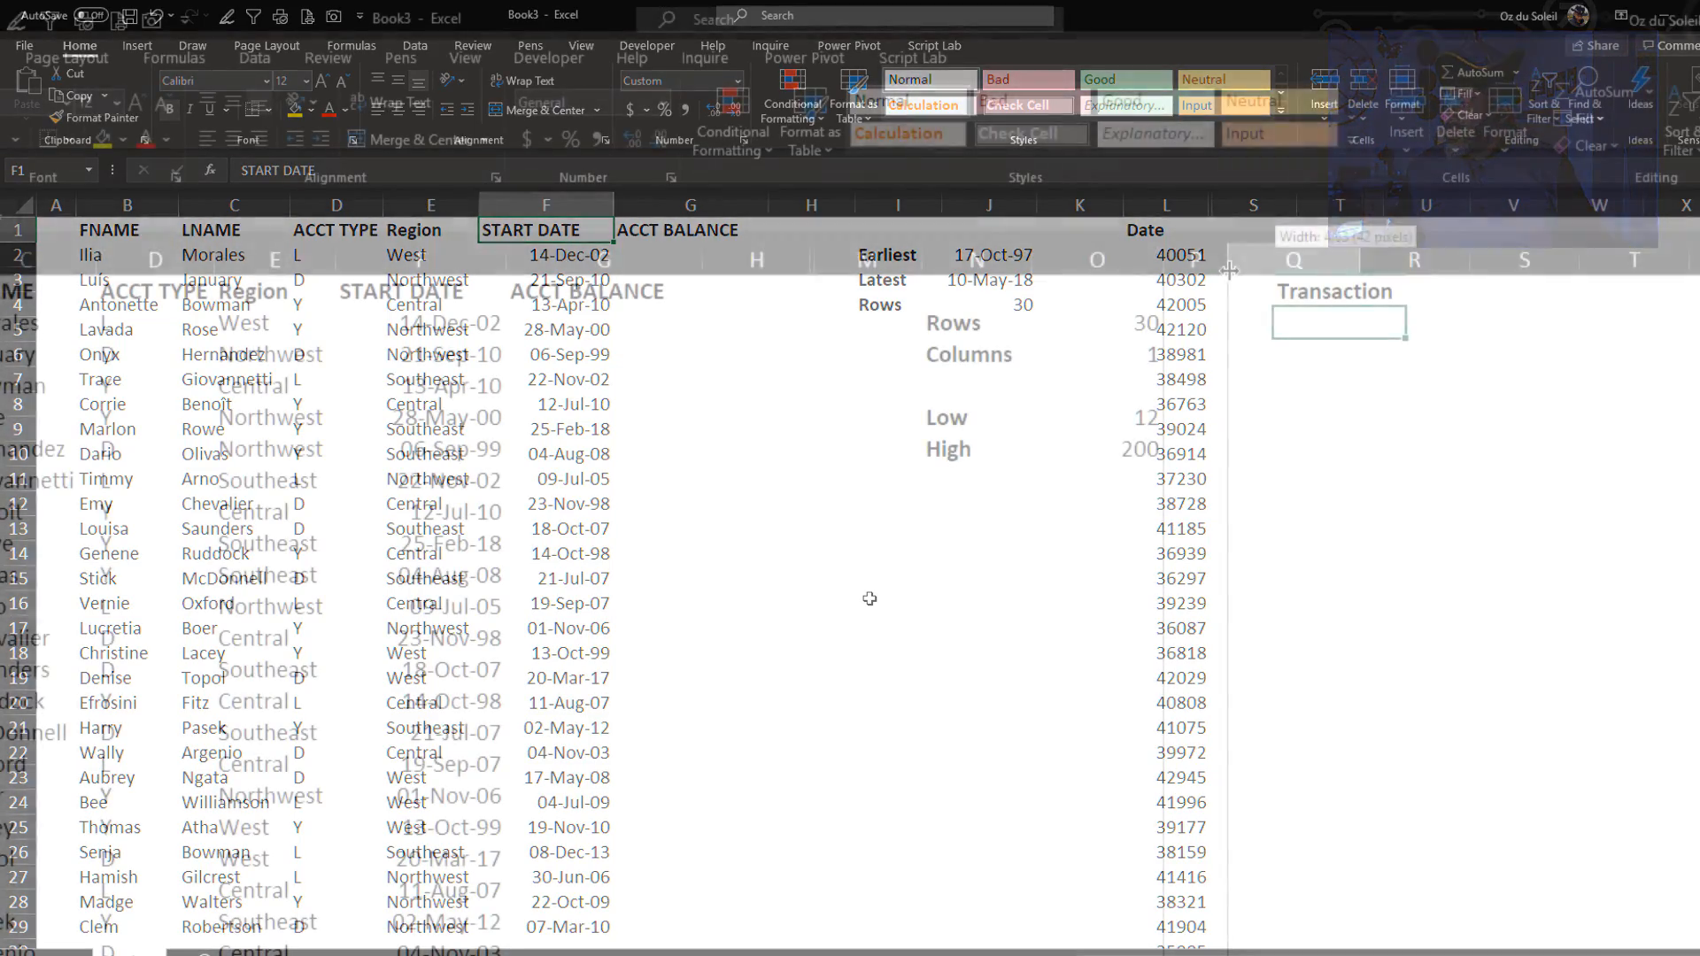
Generate random decimal amounts under the Transaction heading in Q2 with =RANDARRAY(O2,O3,O5,O6).
type("=")
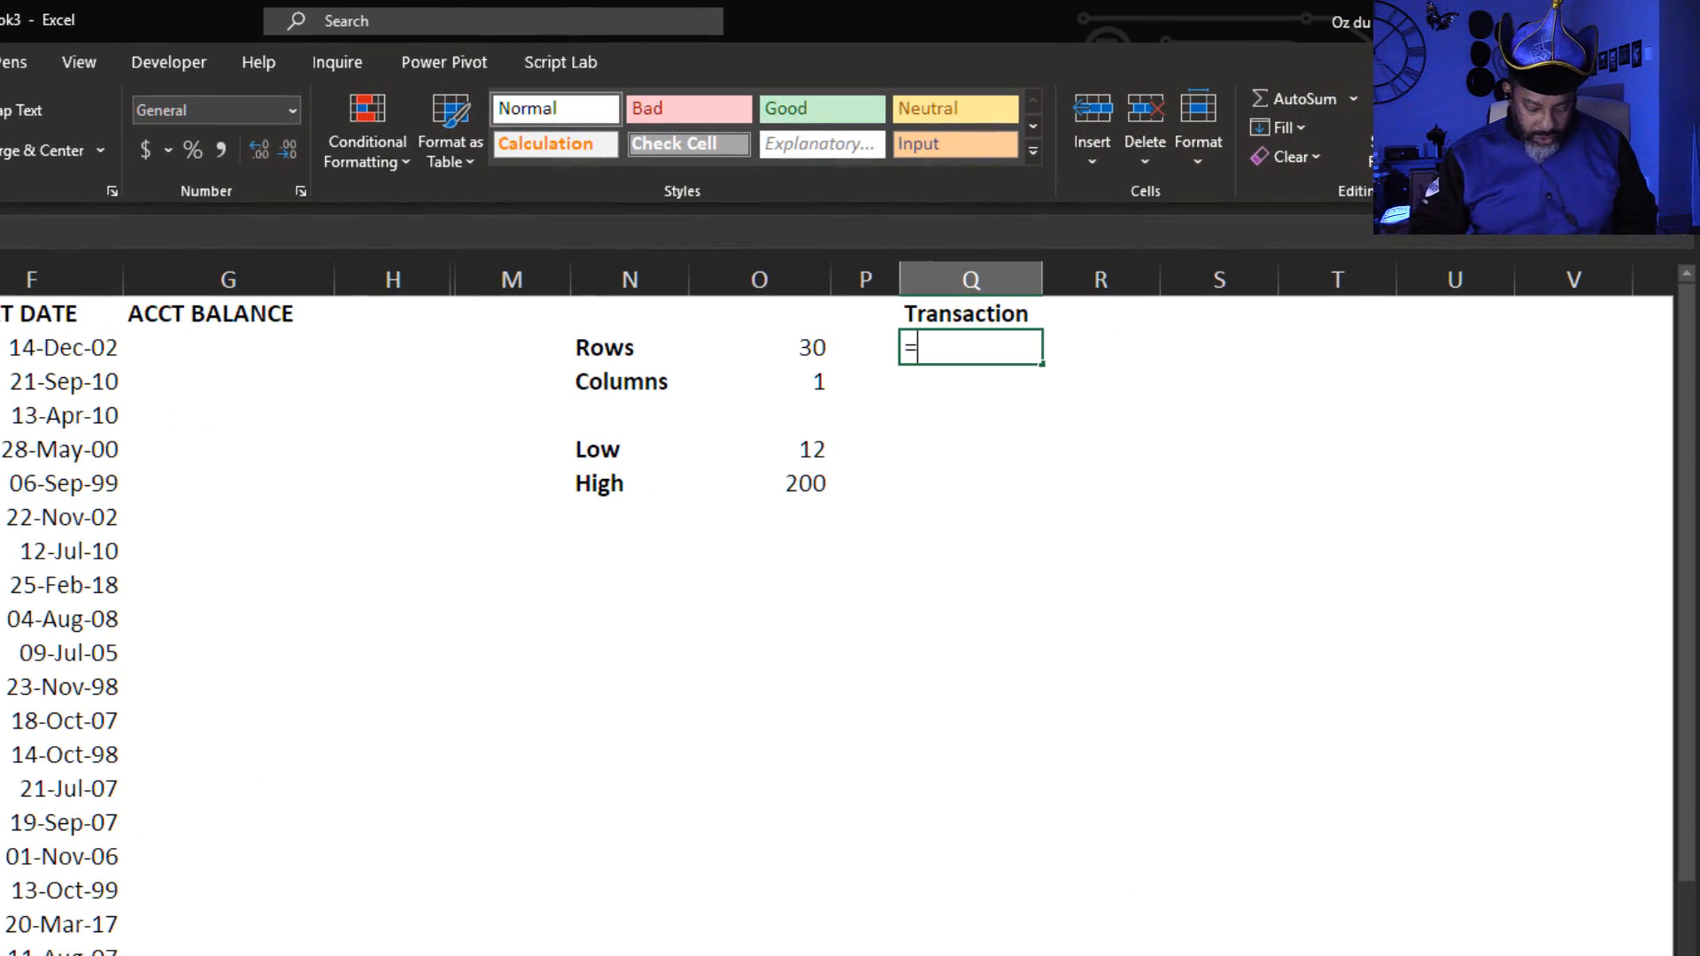
type("ran")
key("Down")
key("Tab")
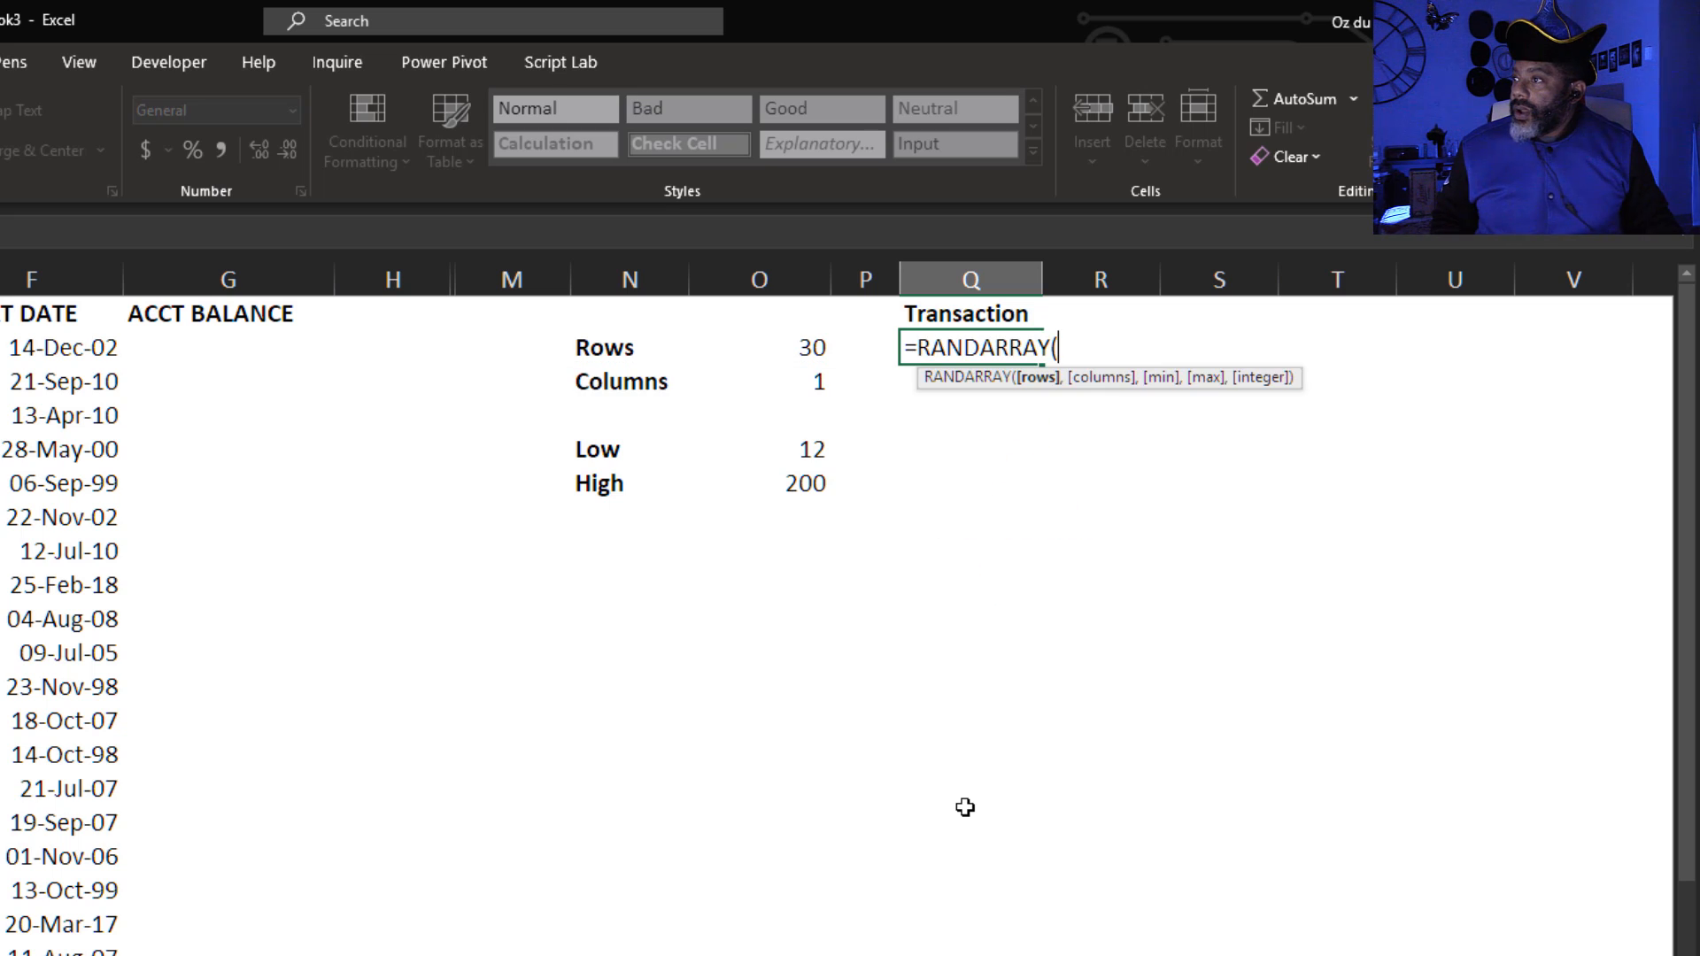
left_click(774, 349)
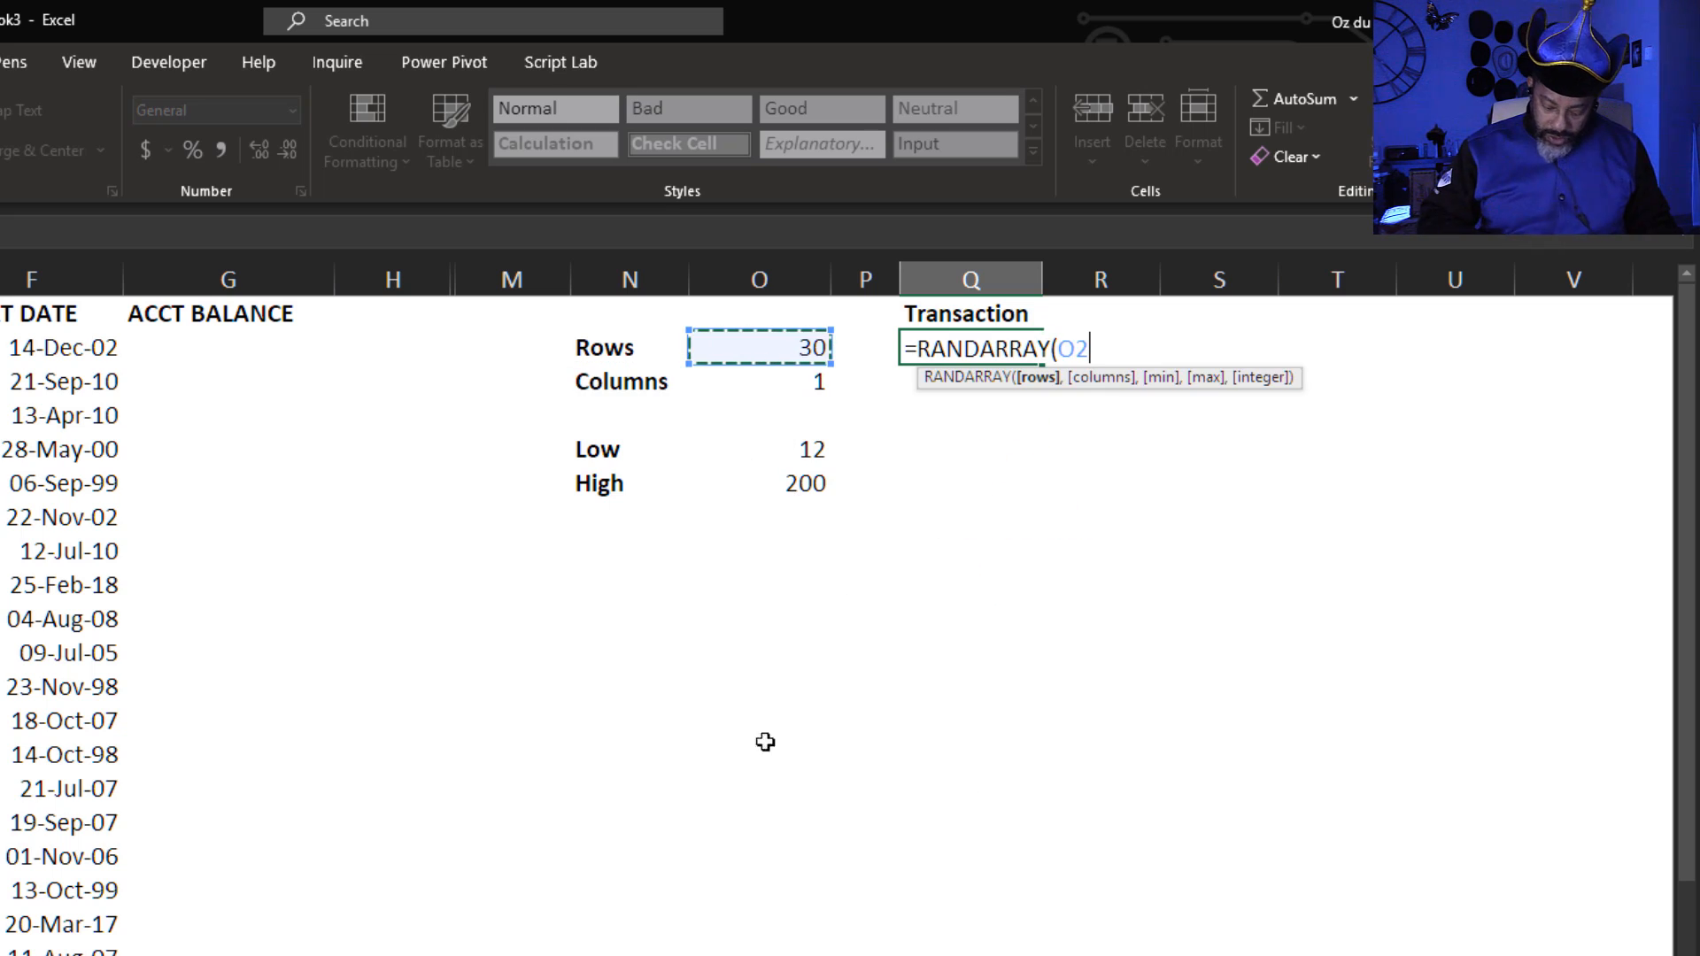
type(",")
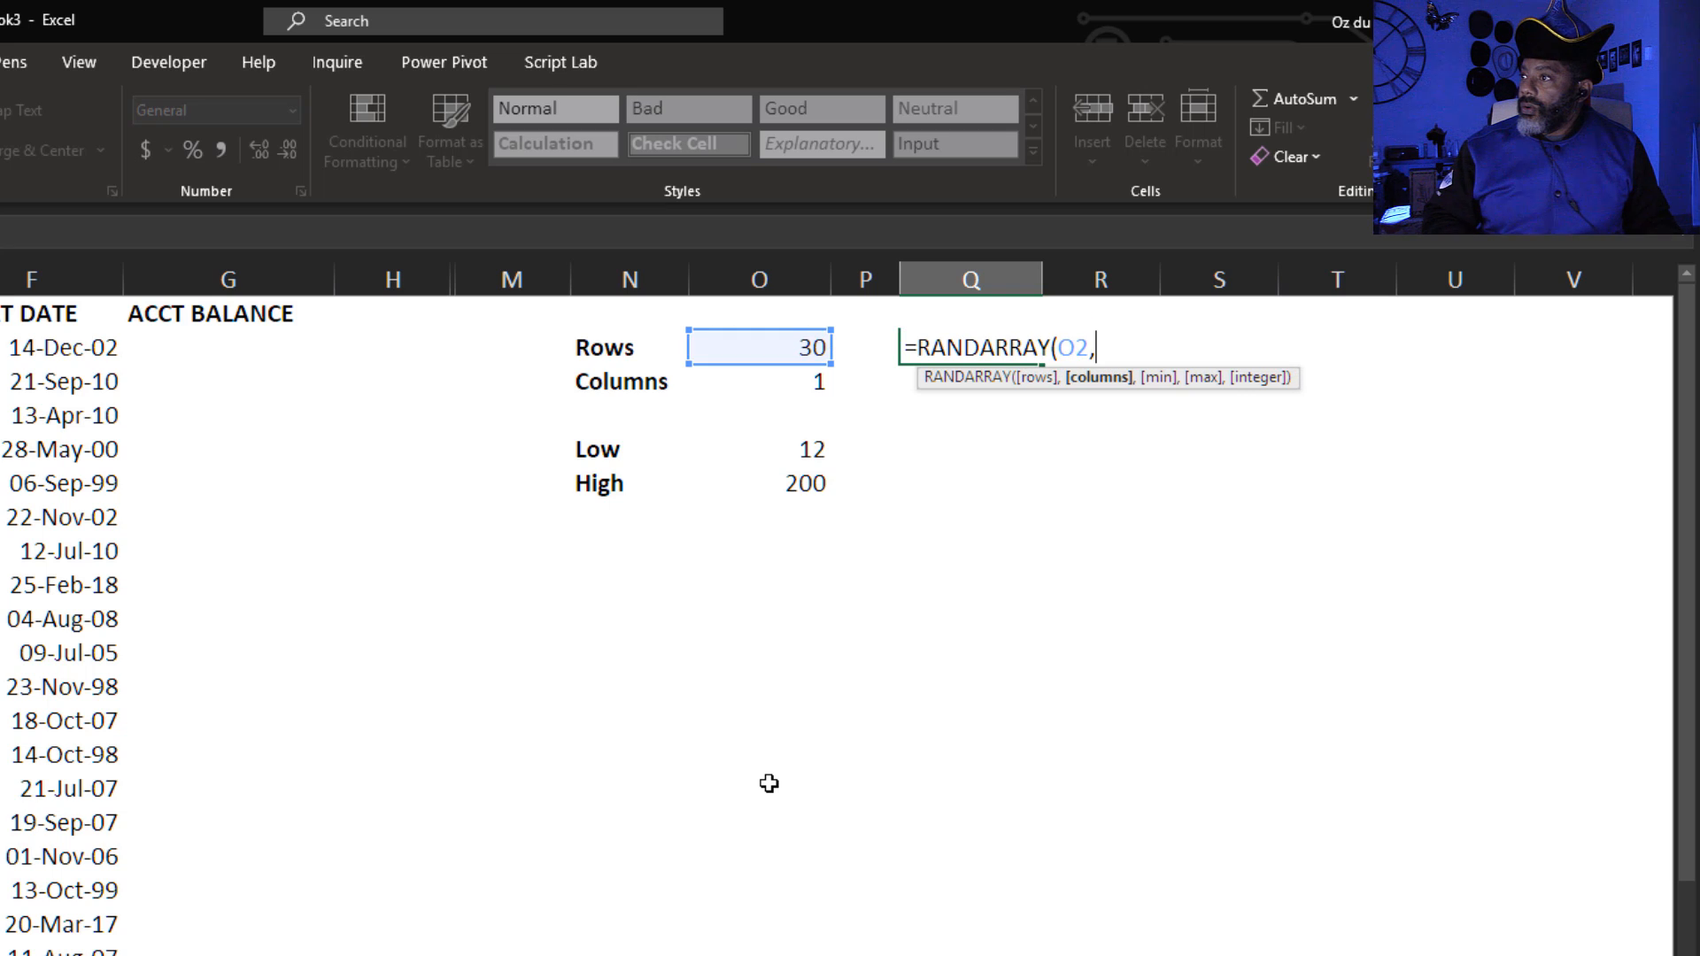
left_click(769, 392)
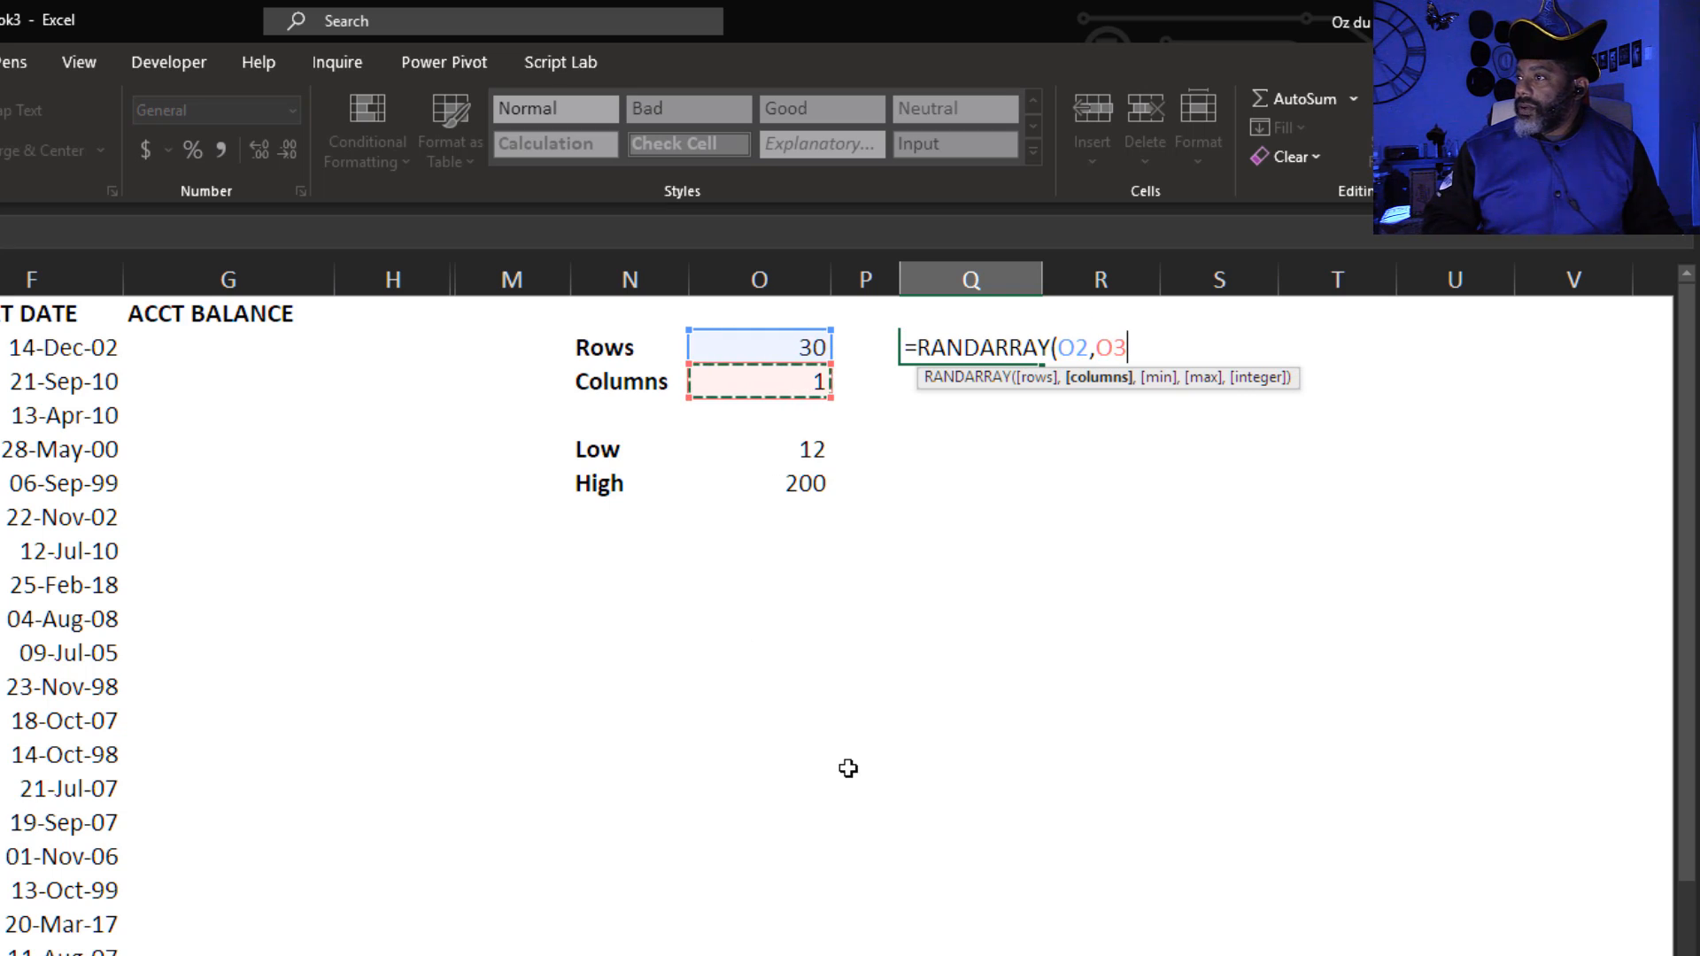
type(",")
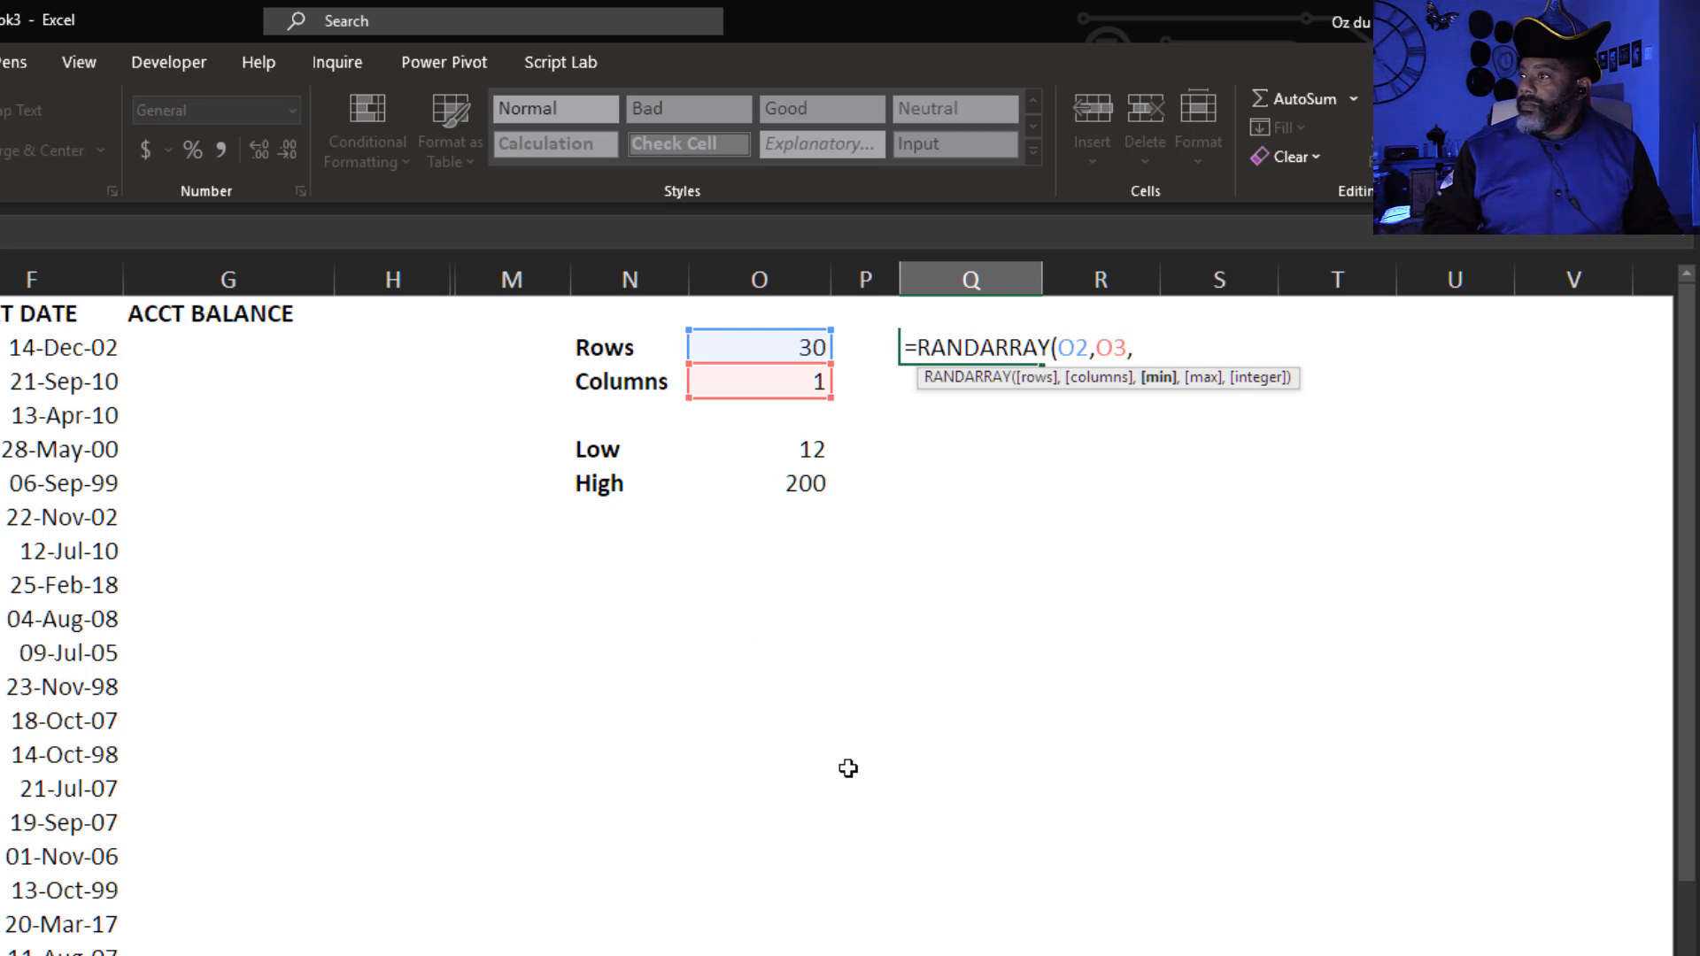
left_click(757, 450)
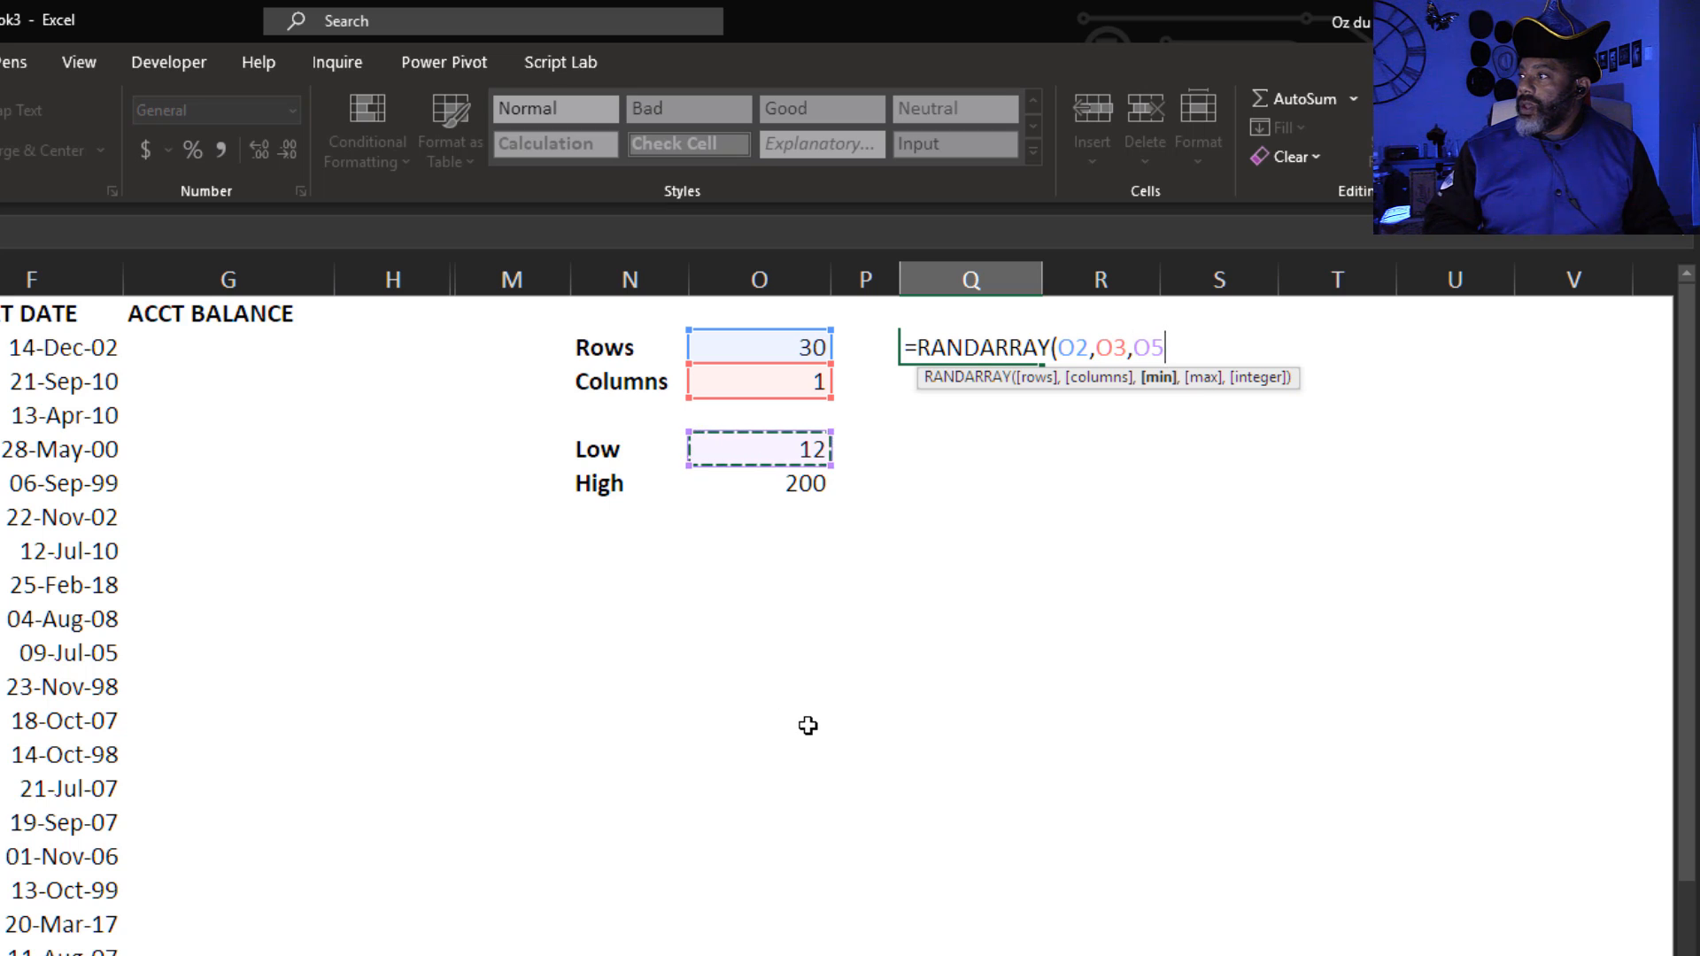
type(",")
left_click(759, 485)
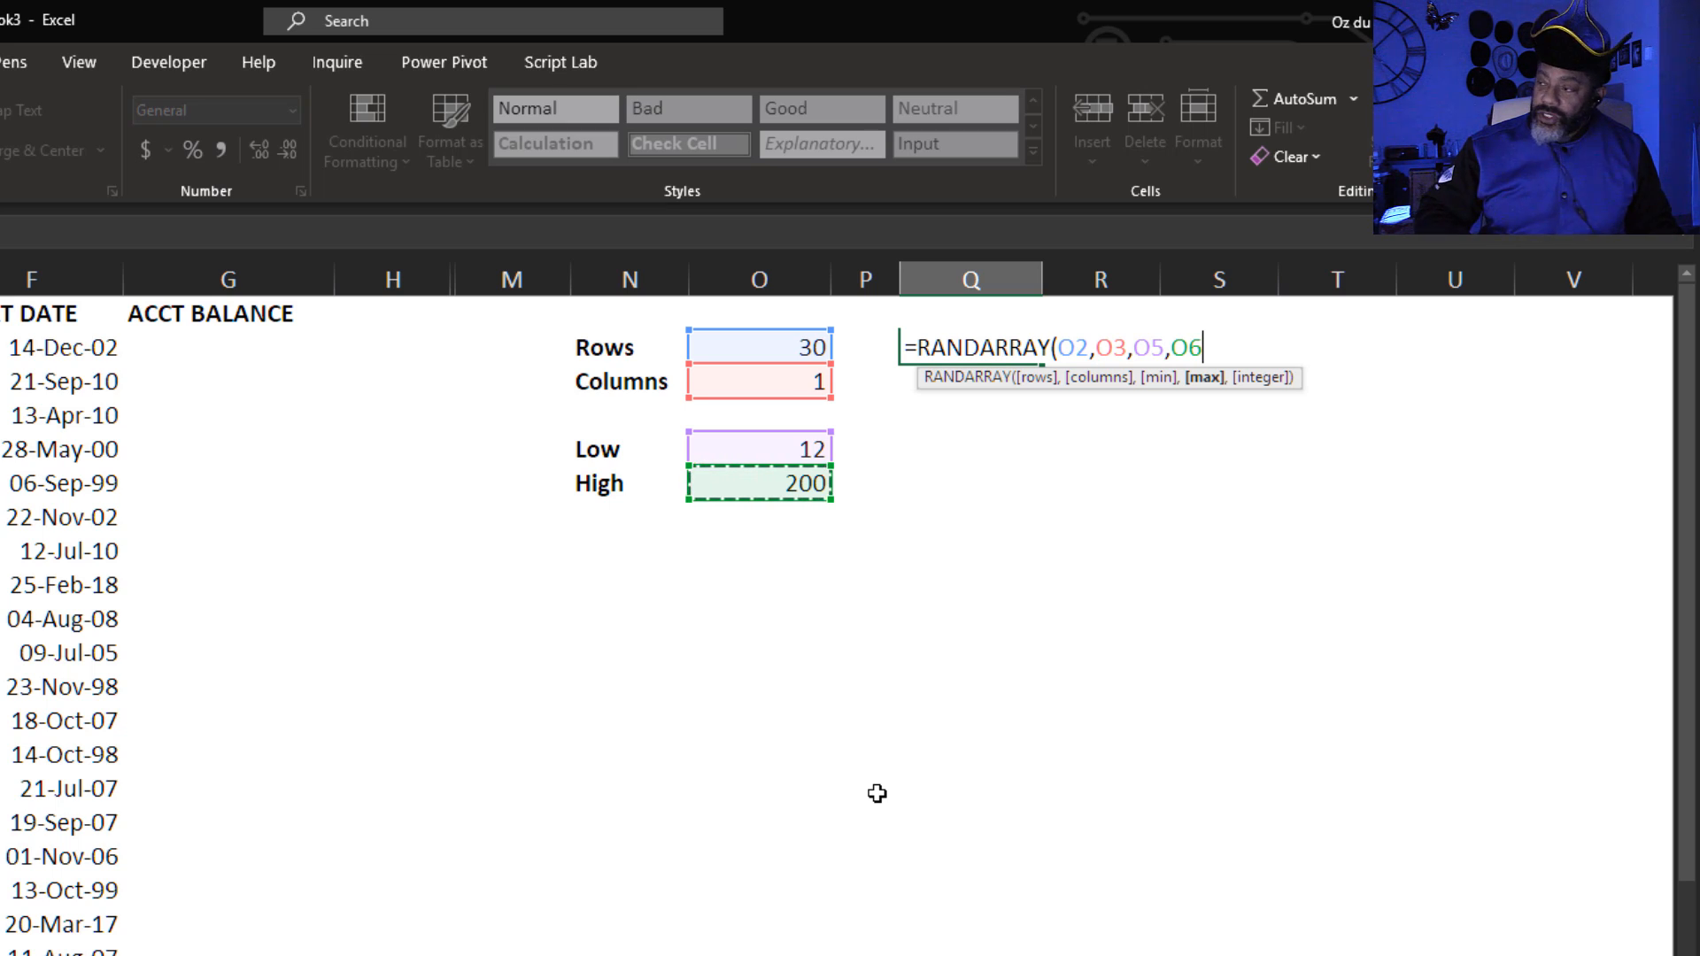
key("Return")
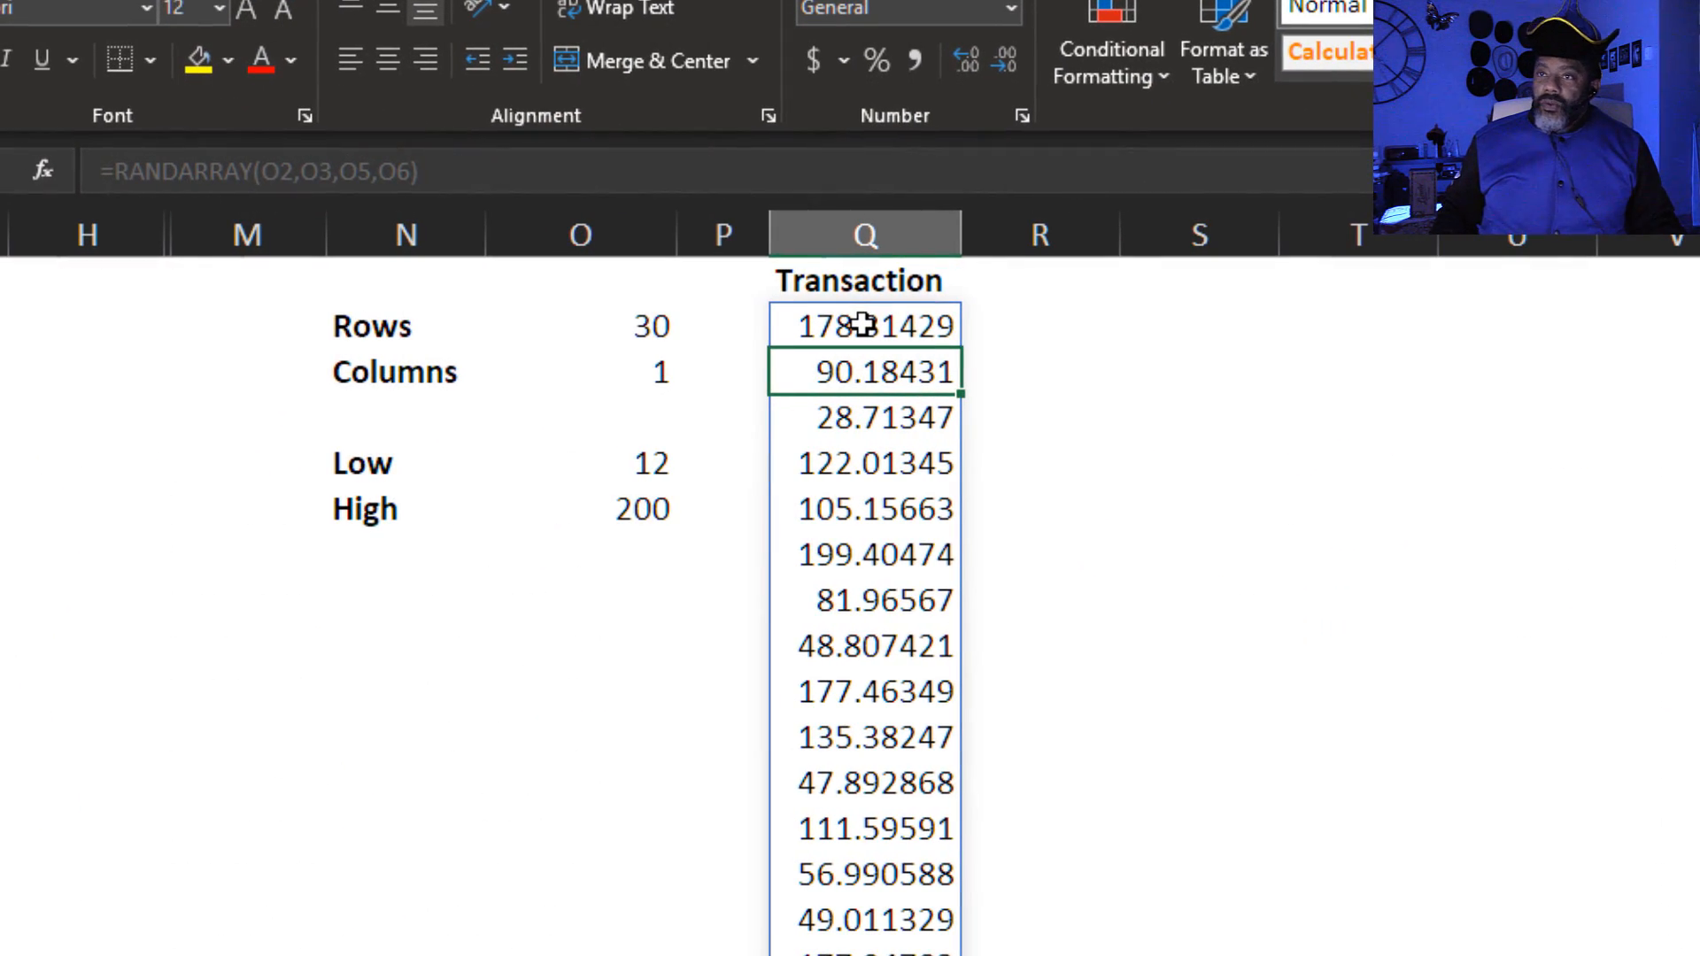
Wrap the Q2 formula in TEXT with the two-decimal format, giving =TEXT(RANDARRAY(O2,O3,O5,O6),".00").
left_click(861, 325)
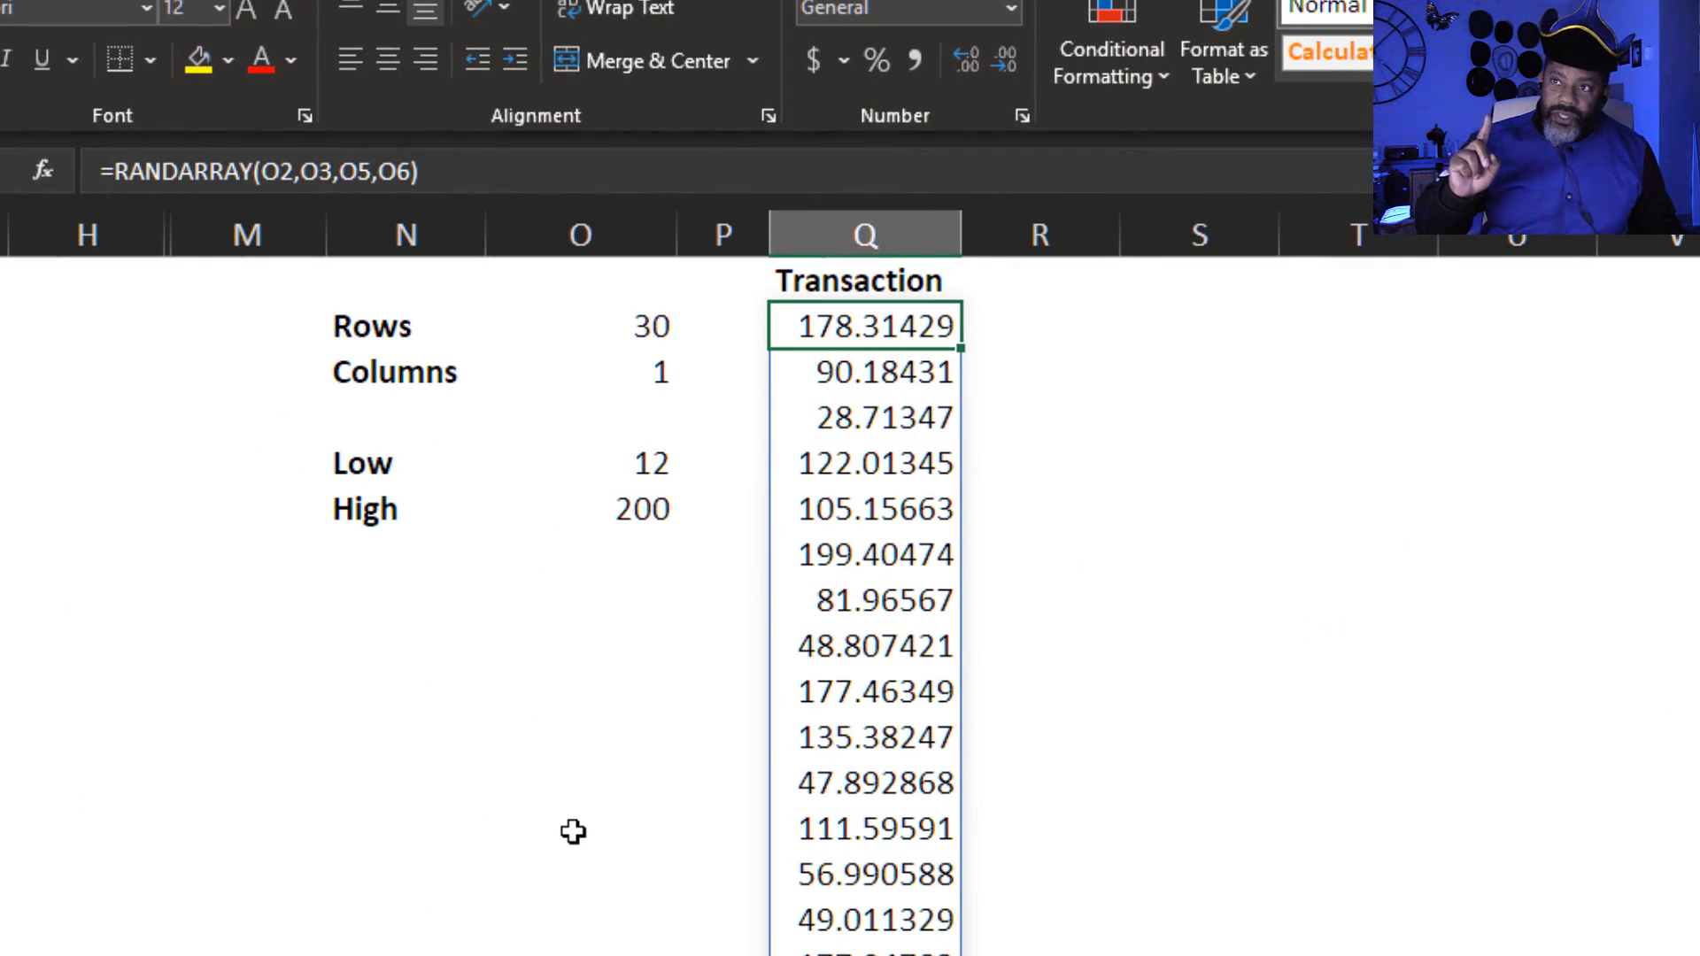
left_click(113, 168)
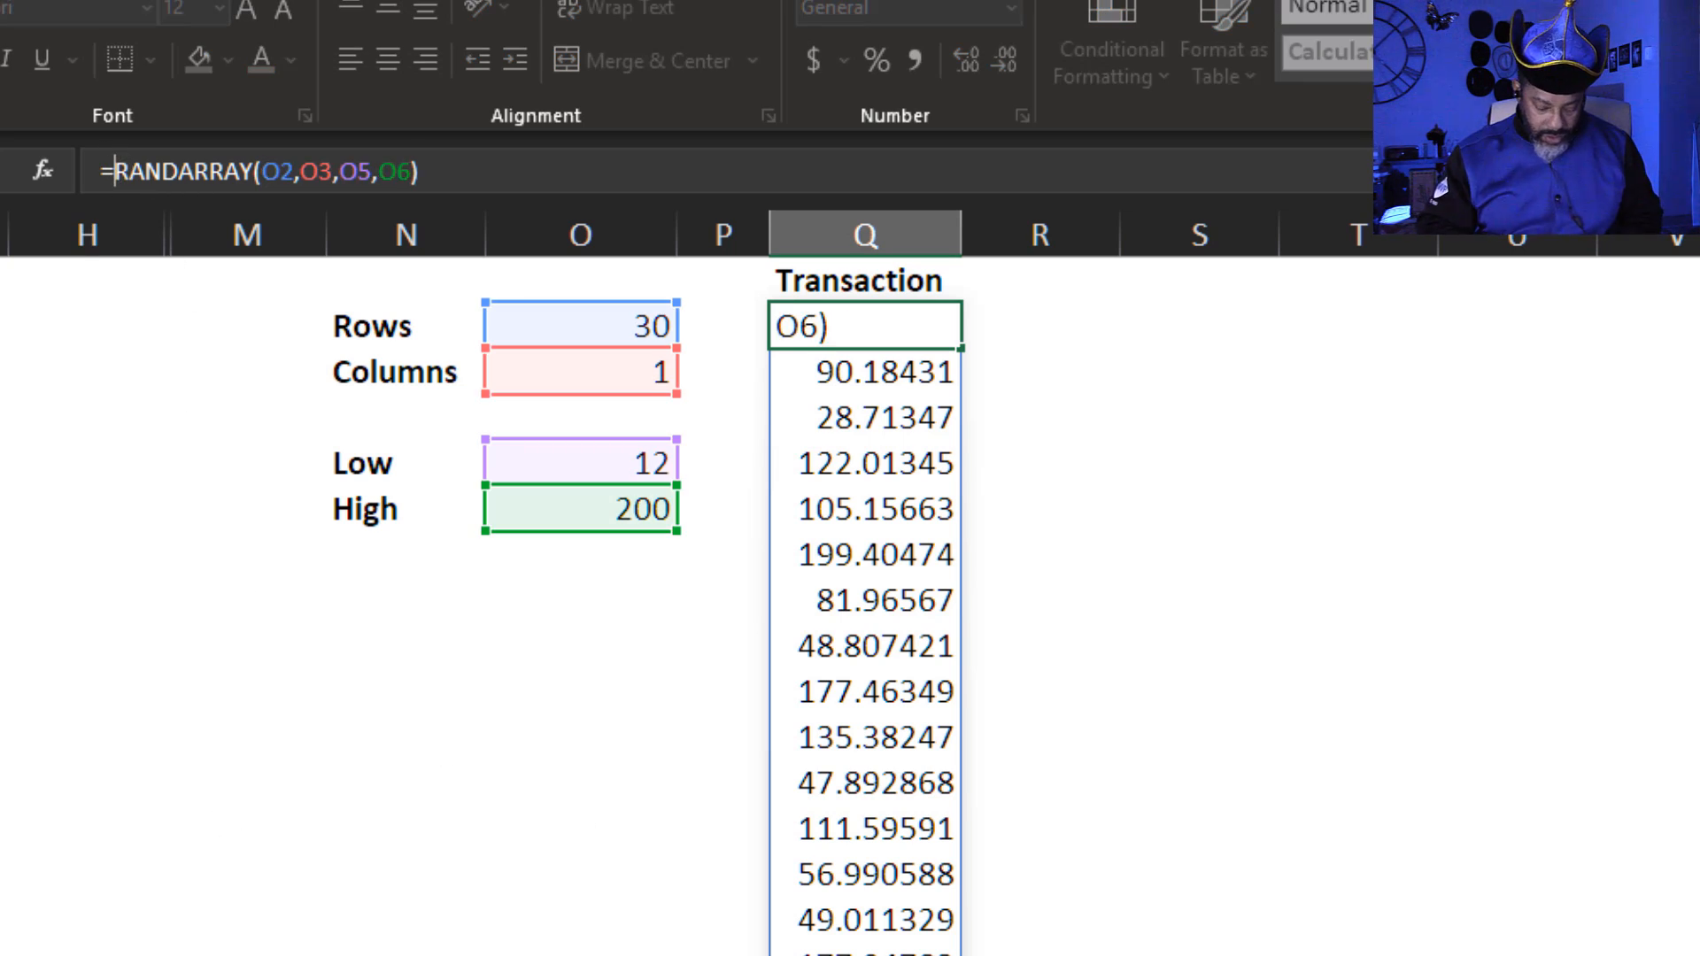
type("text")
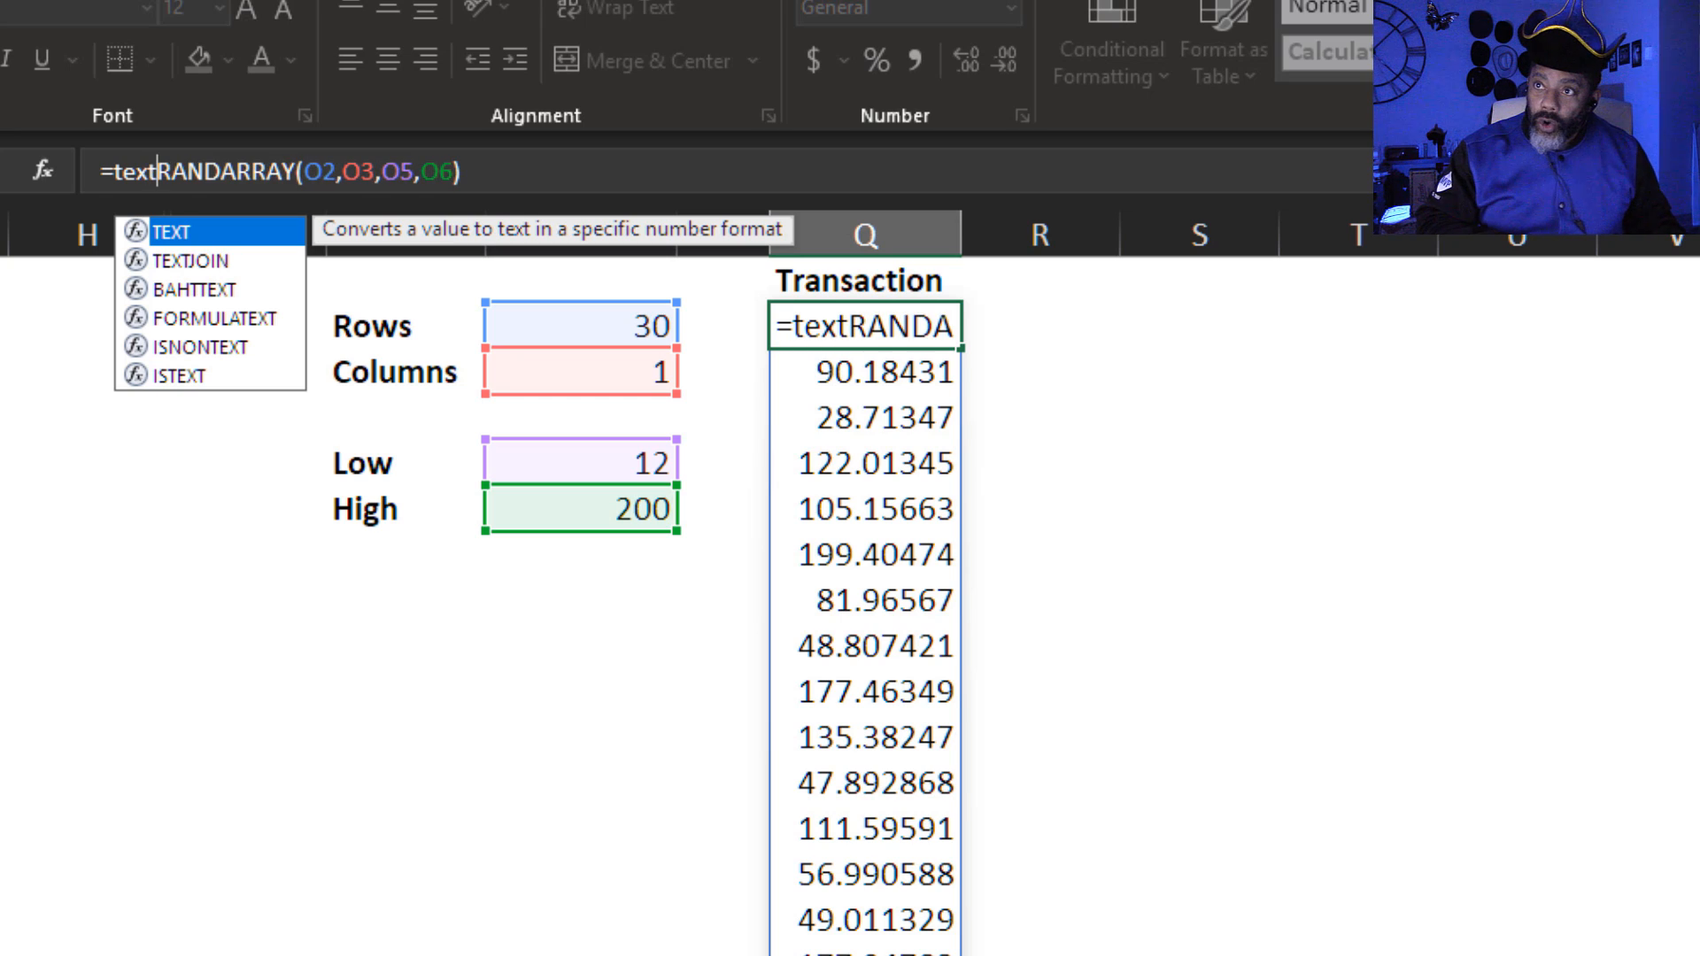
type("(")
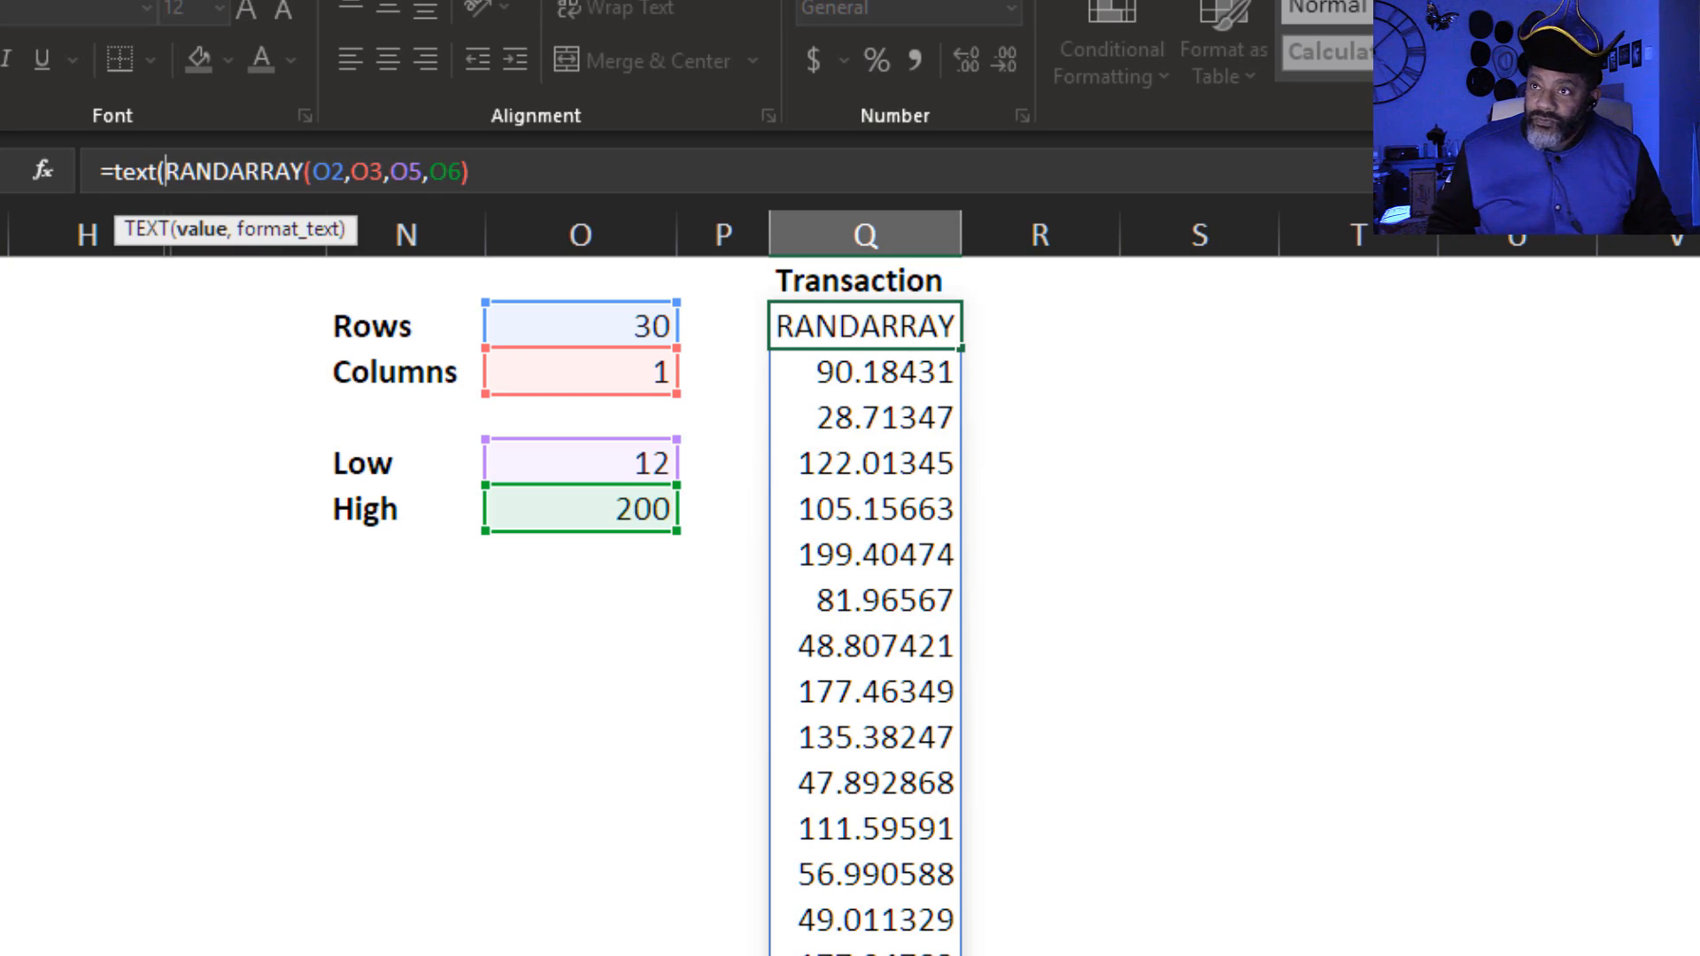
left_click(482, 171)
type(",\".")
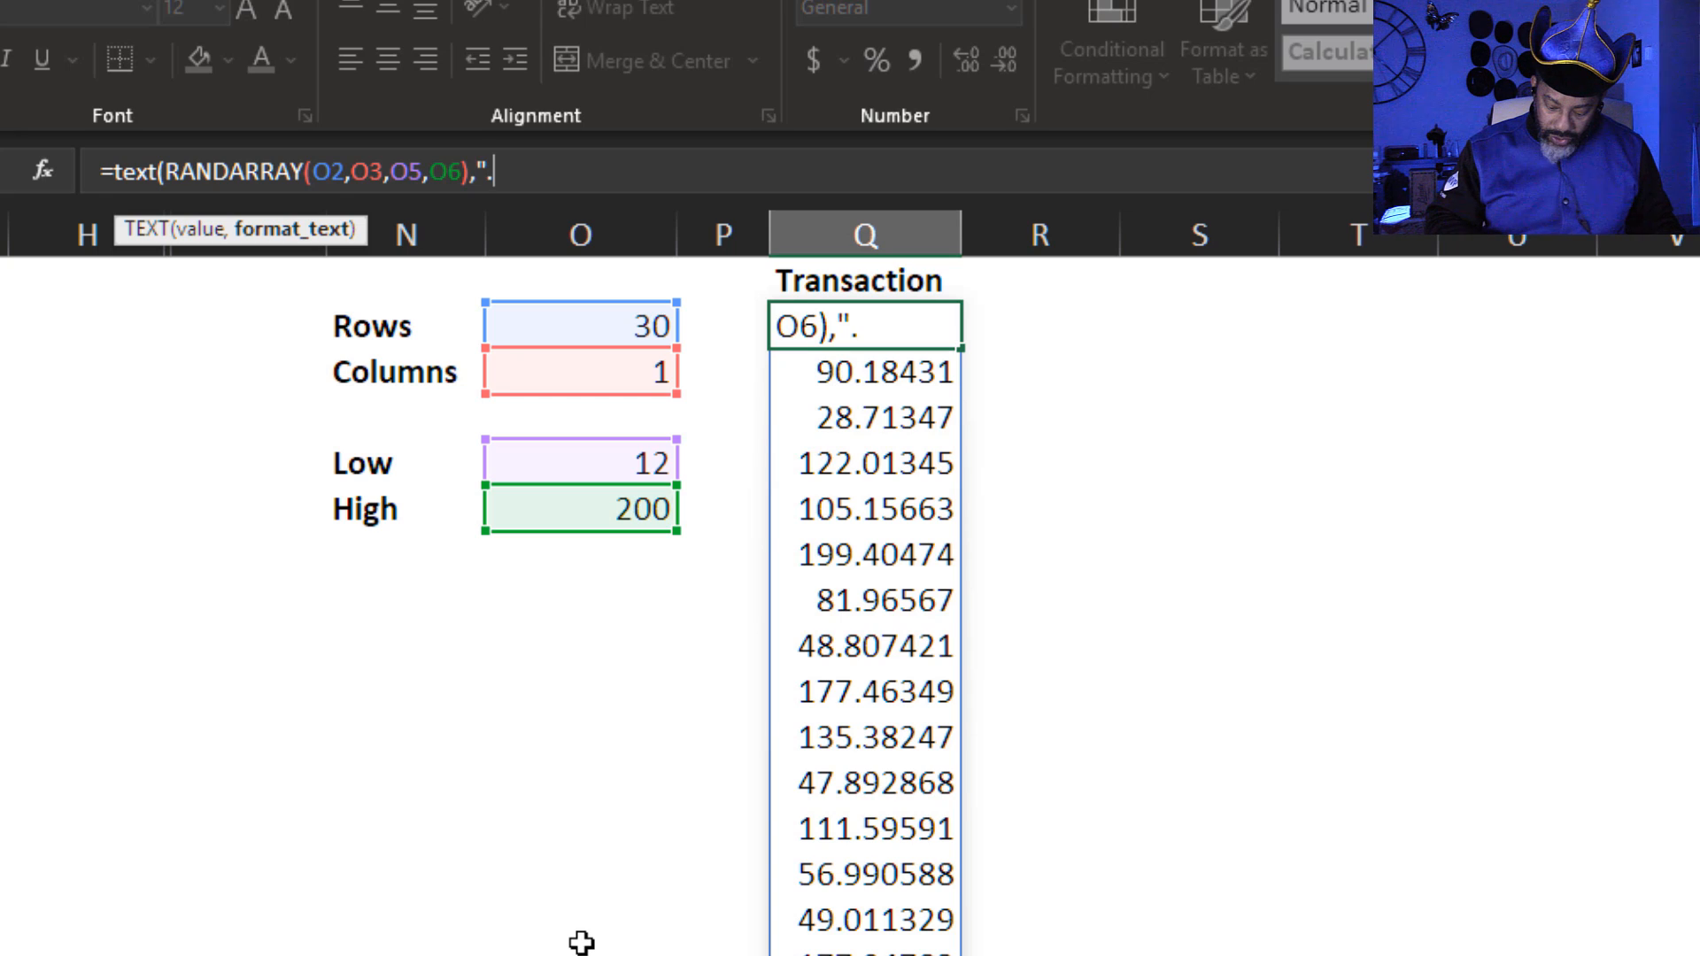
type("00")
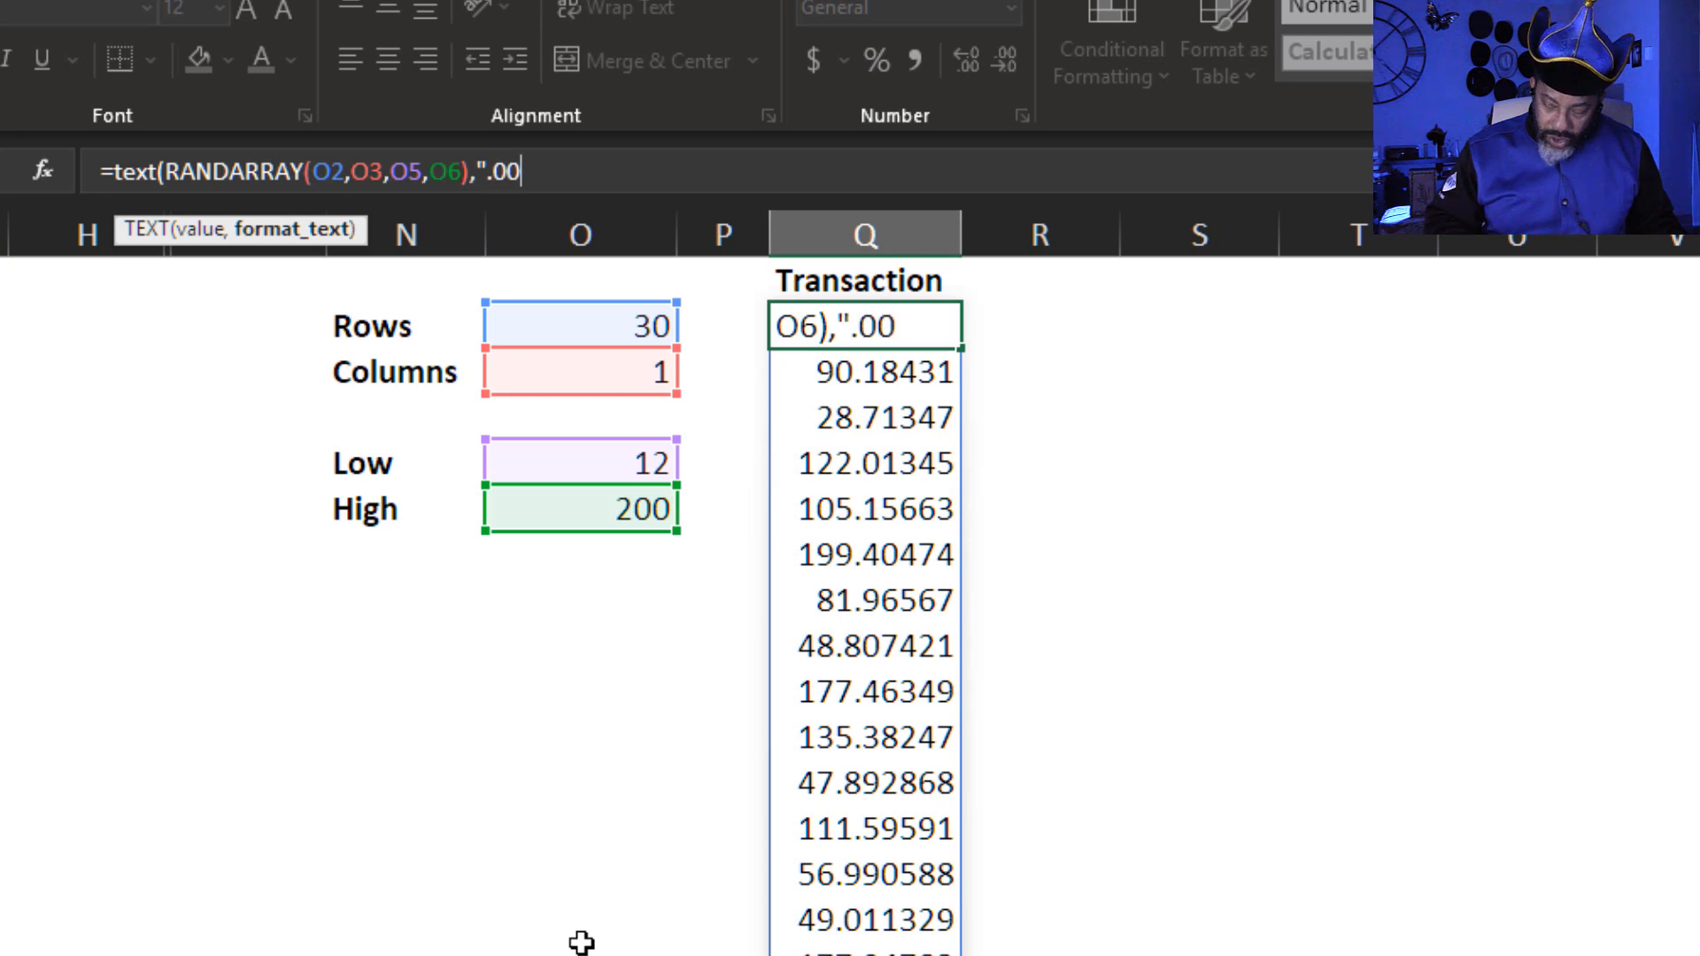
type("\"")
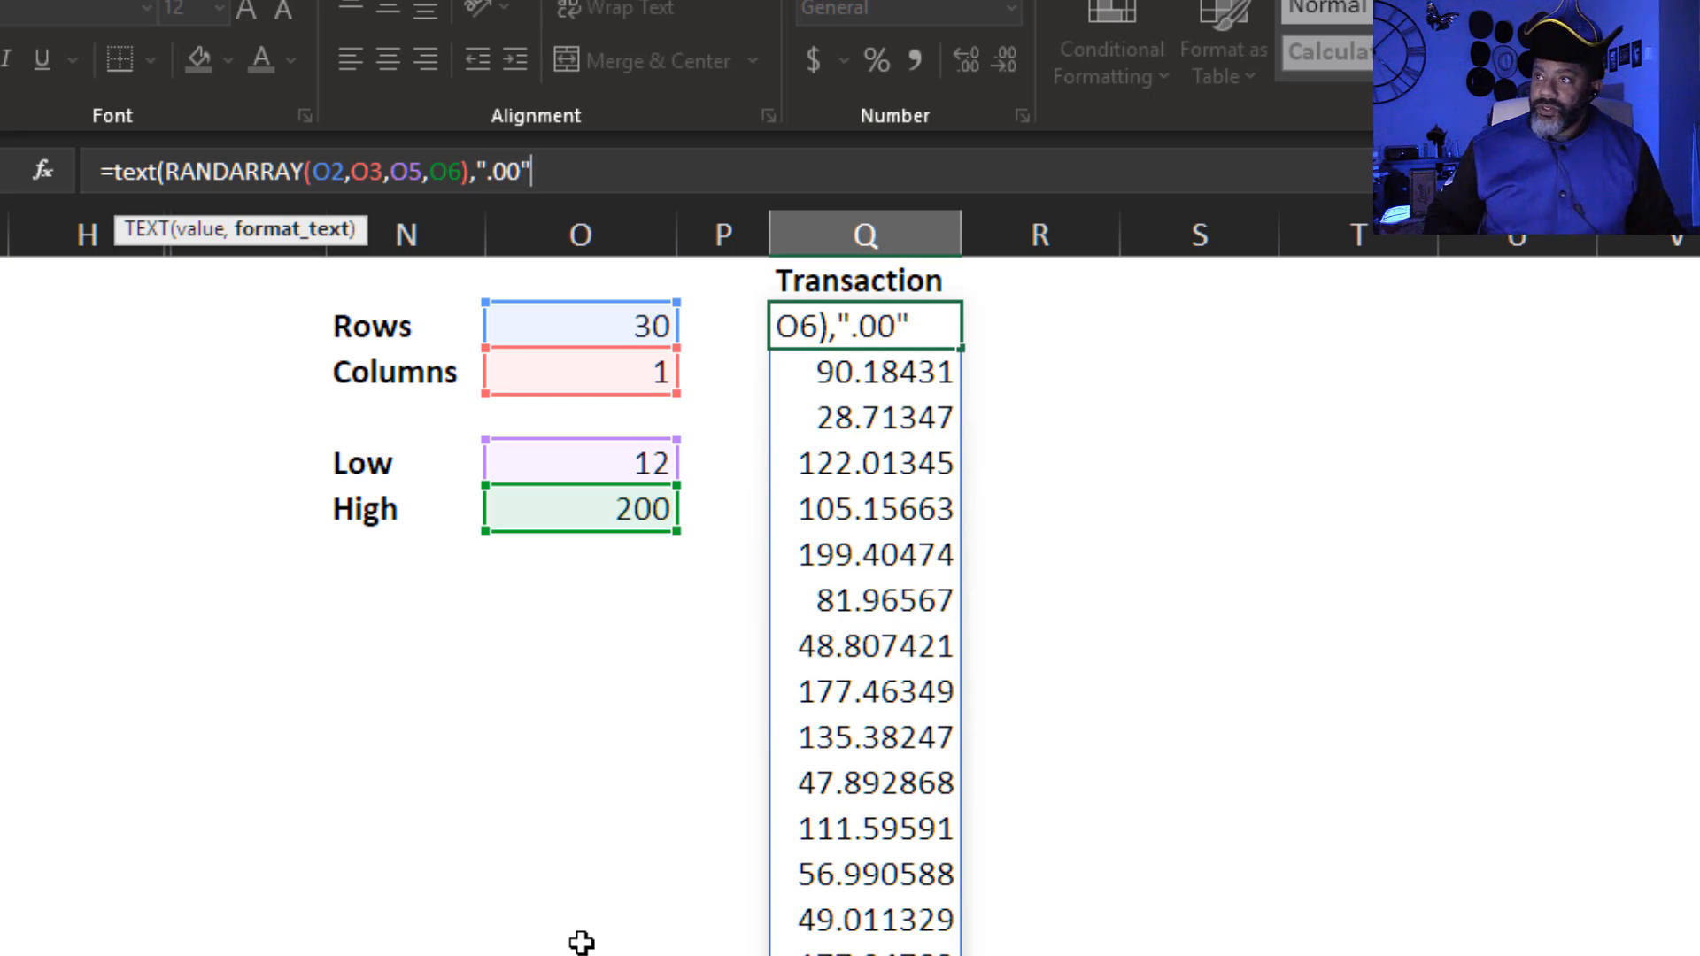
type(")")
key("Return")
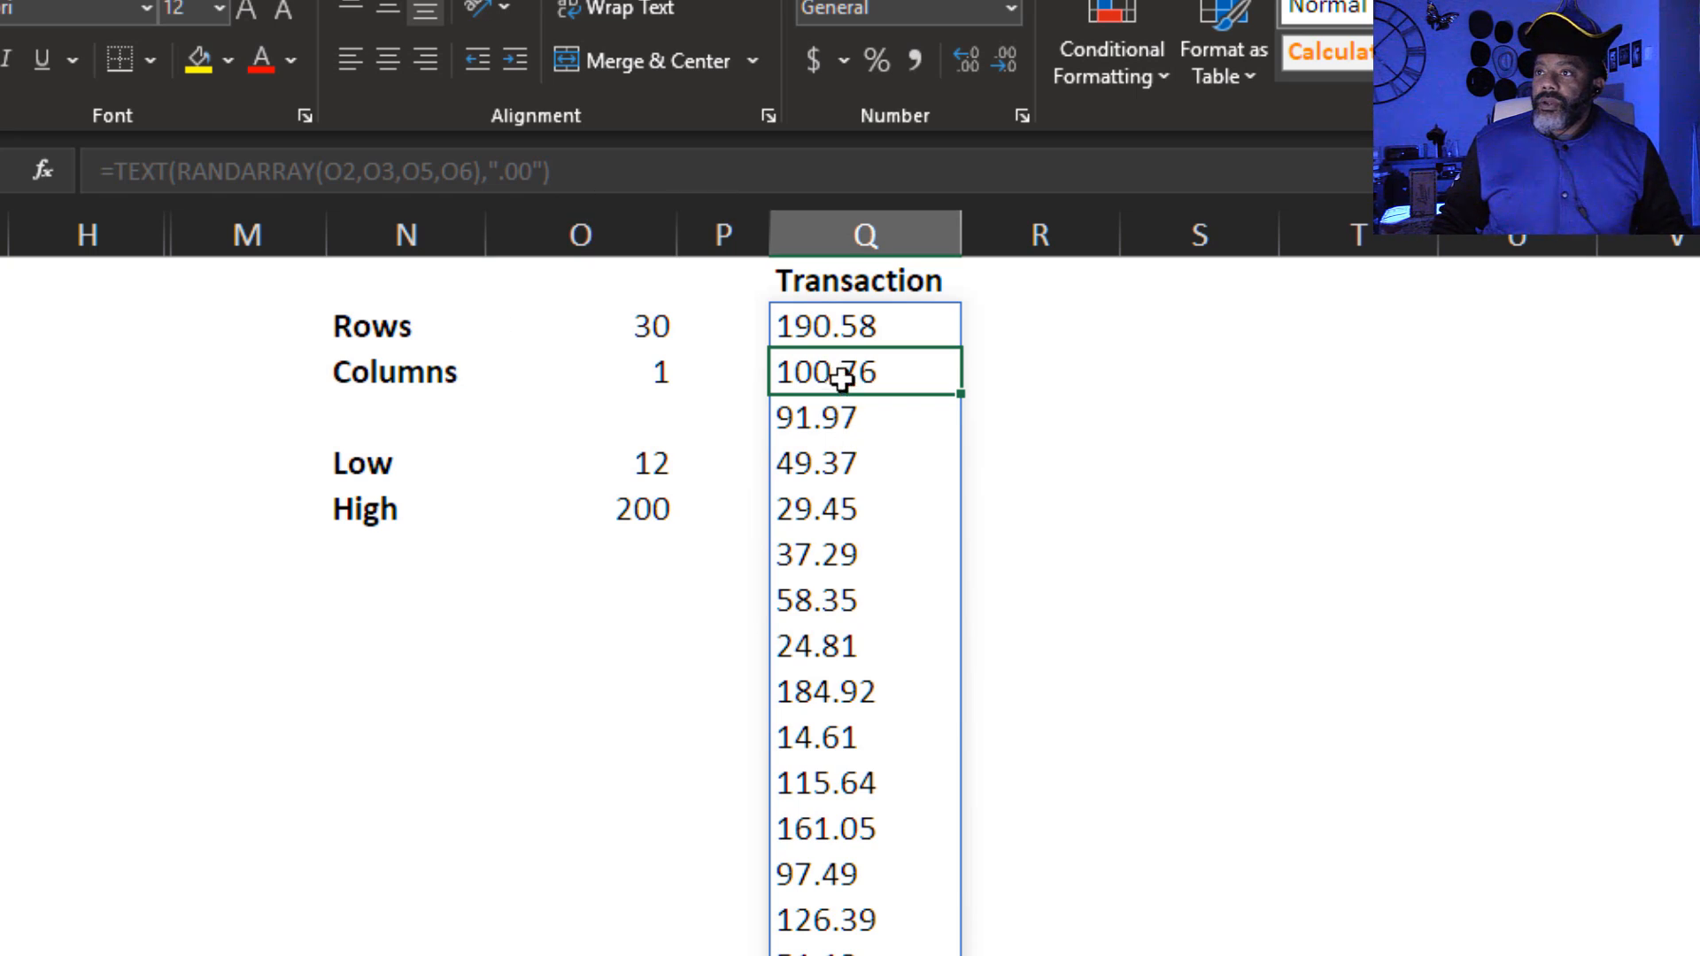
Multiply the TEXT formula in Q2 by 1 to convert the text amounts into numbers.
left_click(841, 325)
left_click(721, 180)
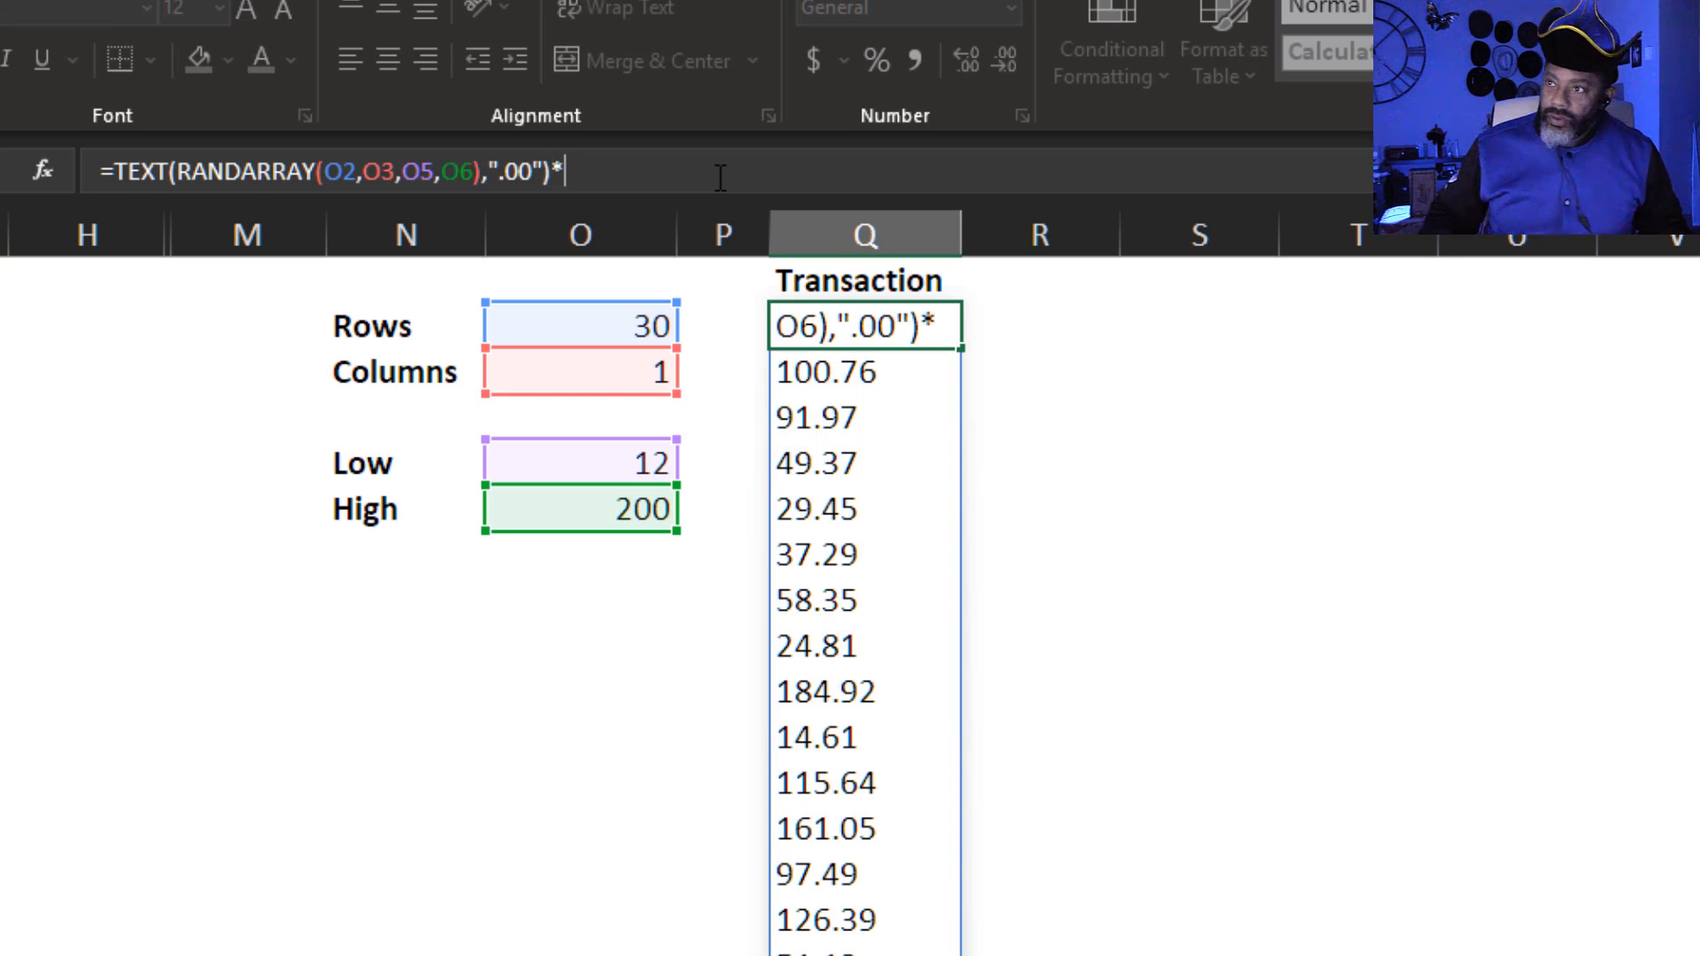
type("*1")
key("Return")
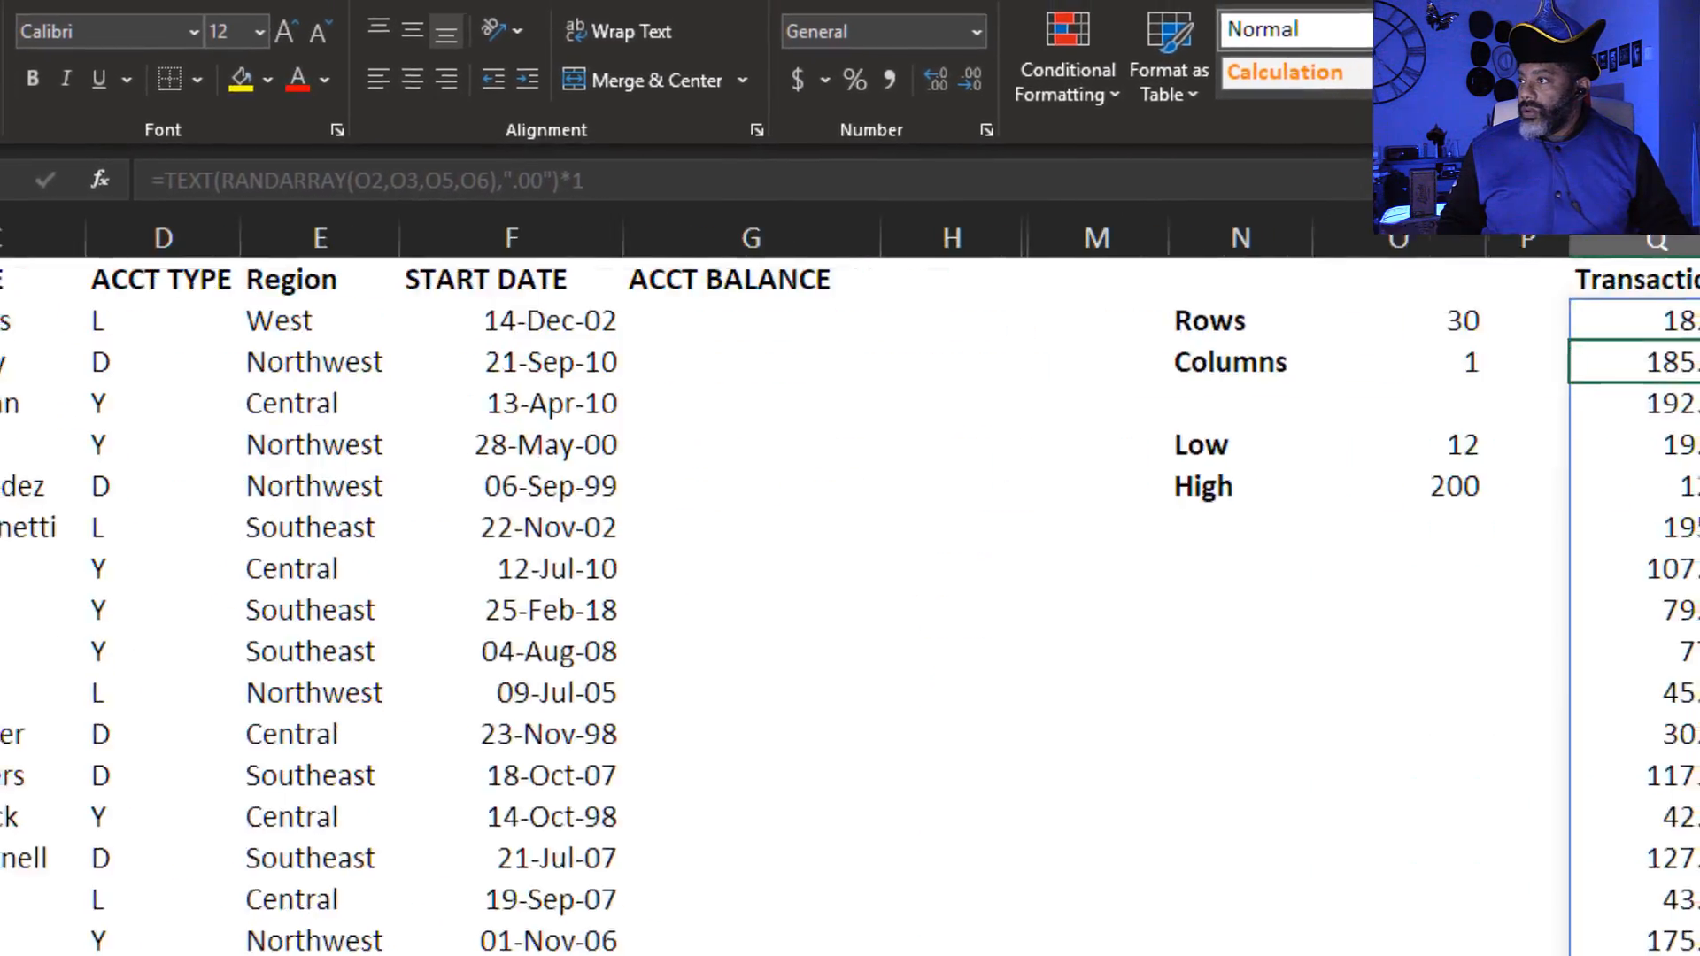
Copy the generated Transaction amounts in column Q and paste them as values under ACCT BALANCE from G2.
left_click_drag(1505, 307, 1504, 952)
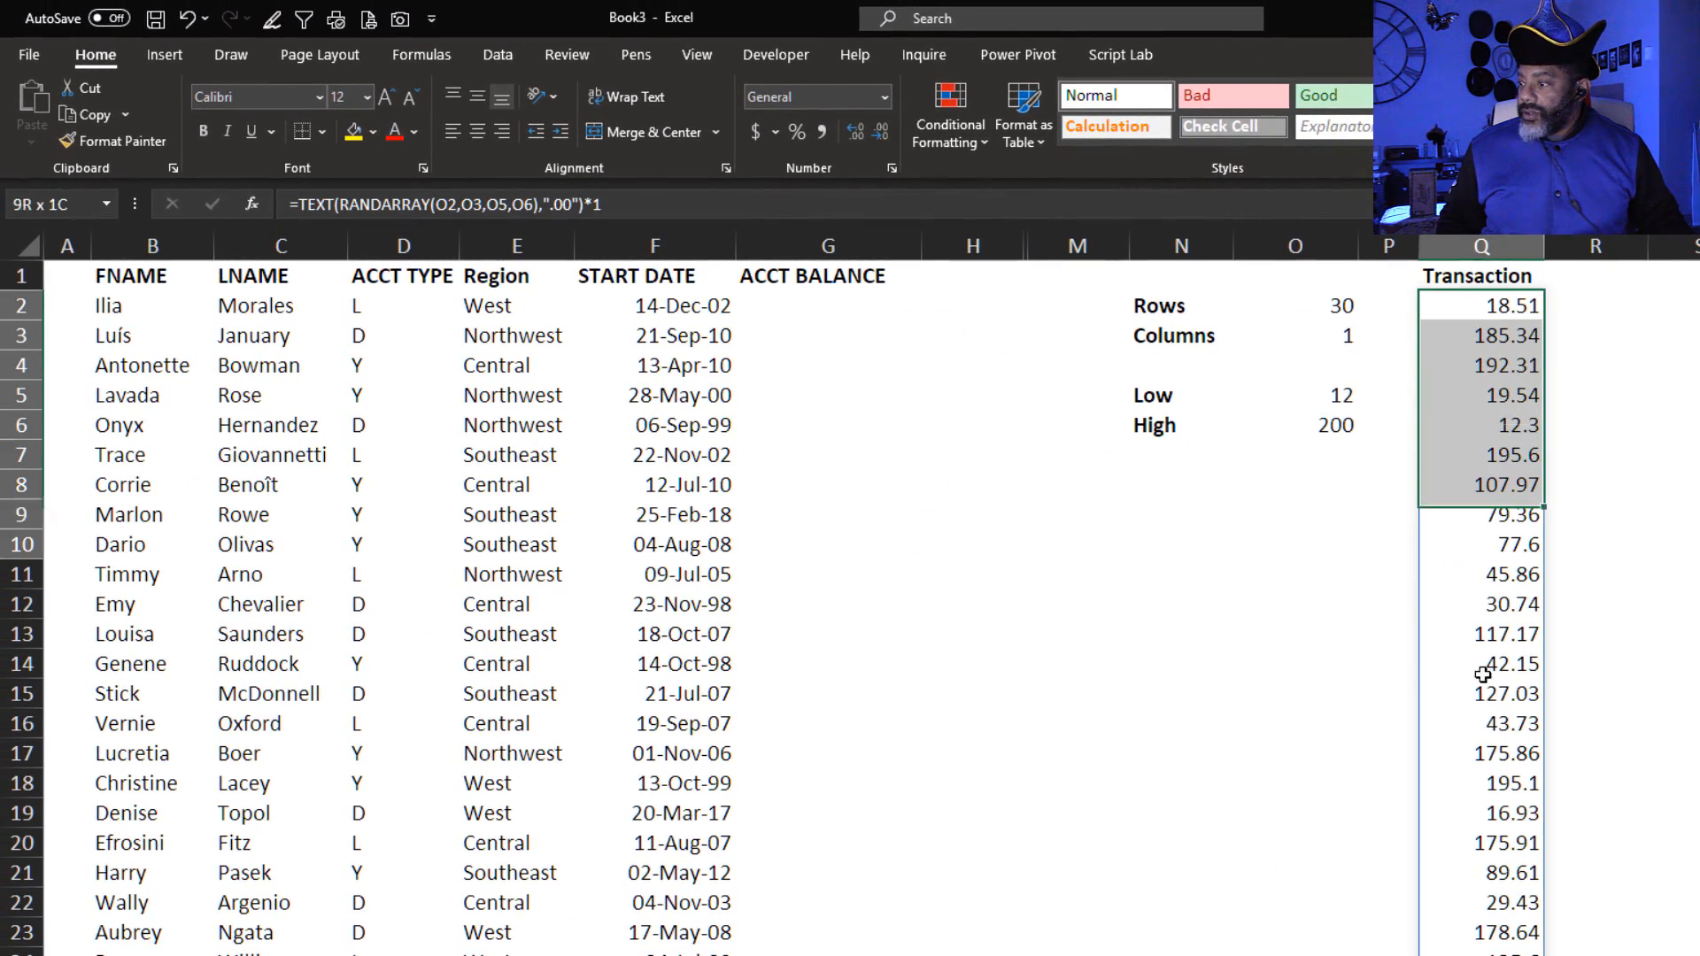
right_click(1471, 734)
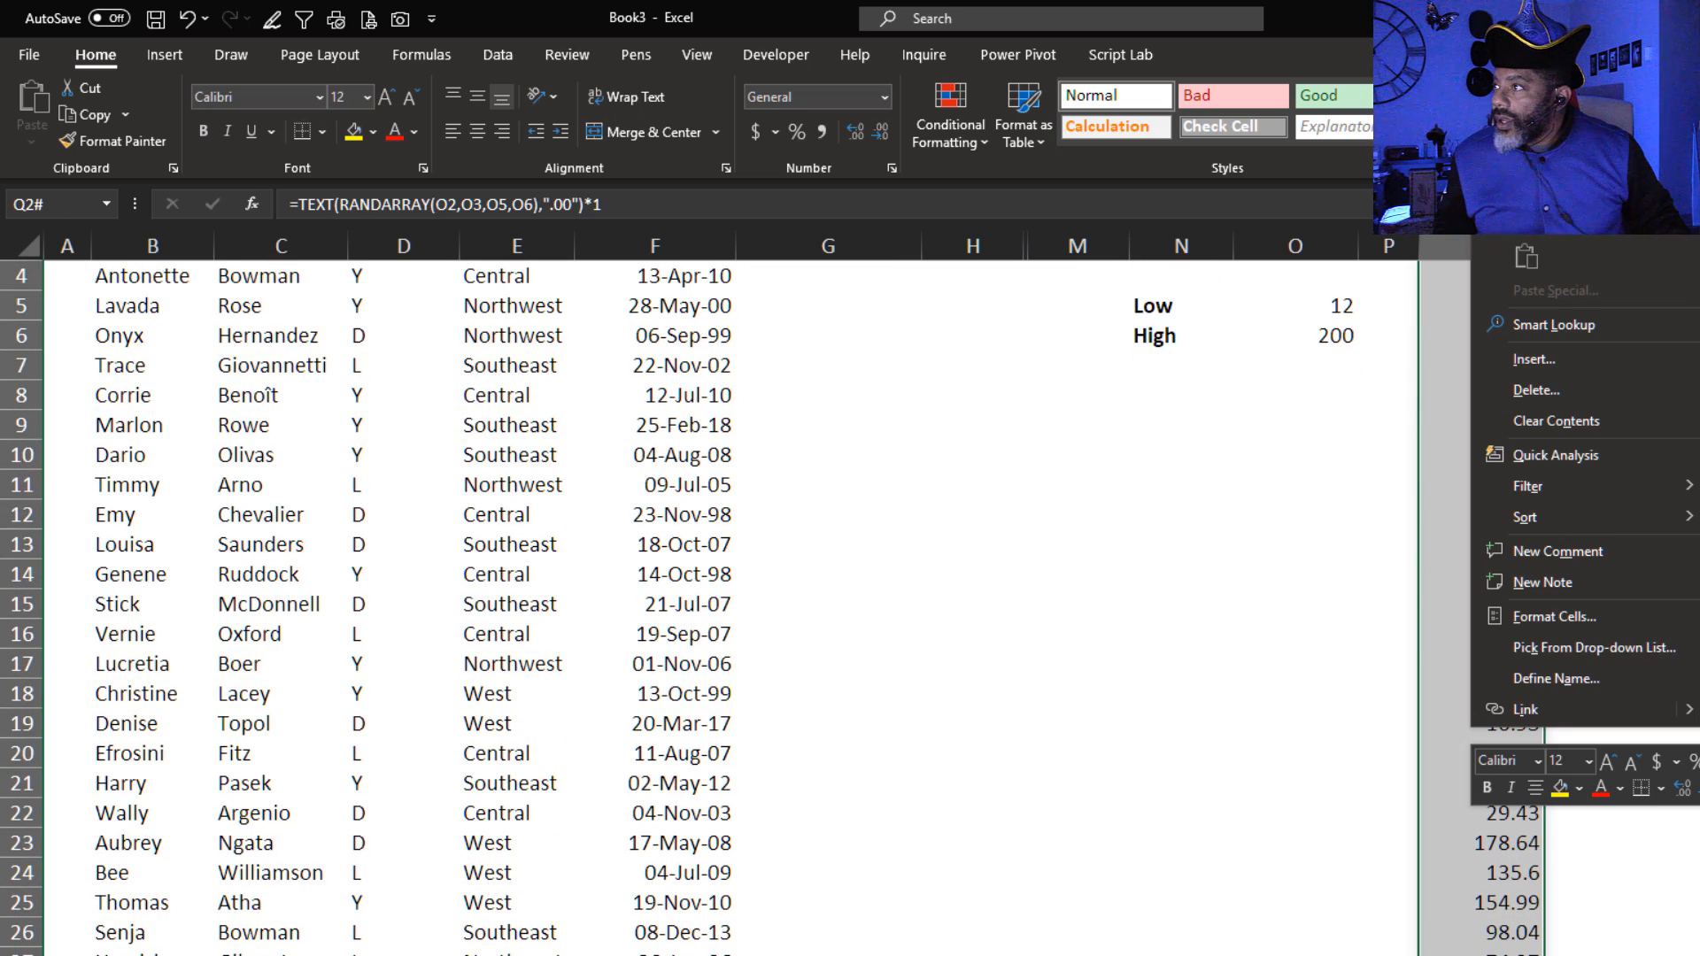
key("ctrl+c")
scroll(933, 381, "up", 1)
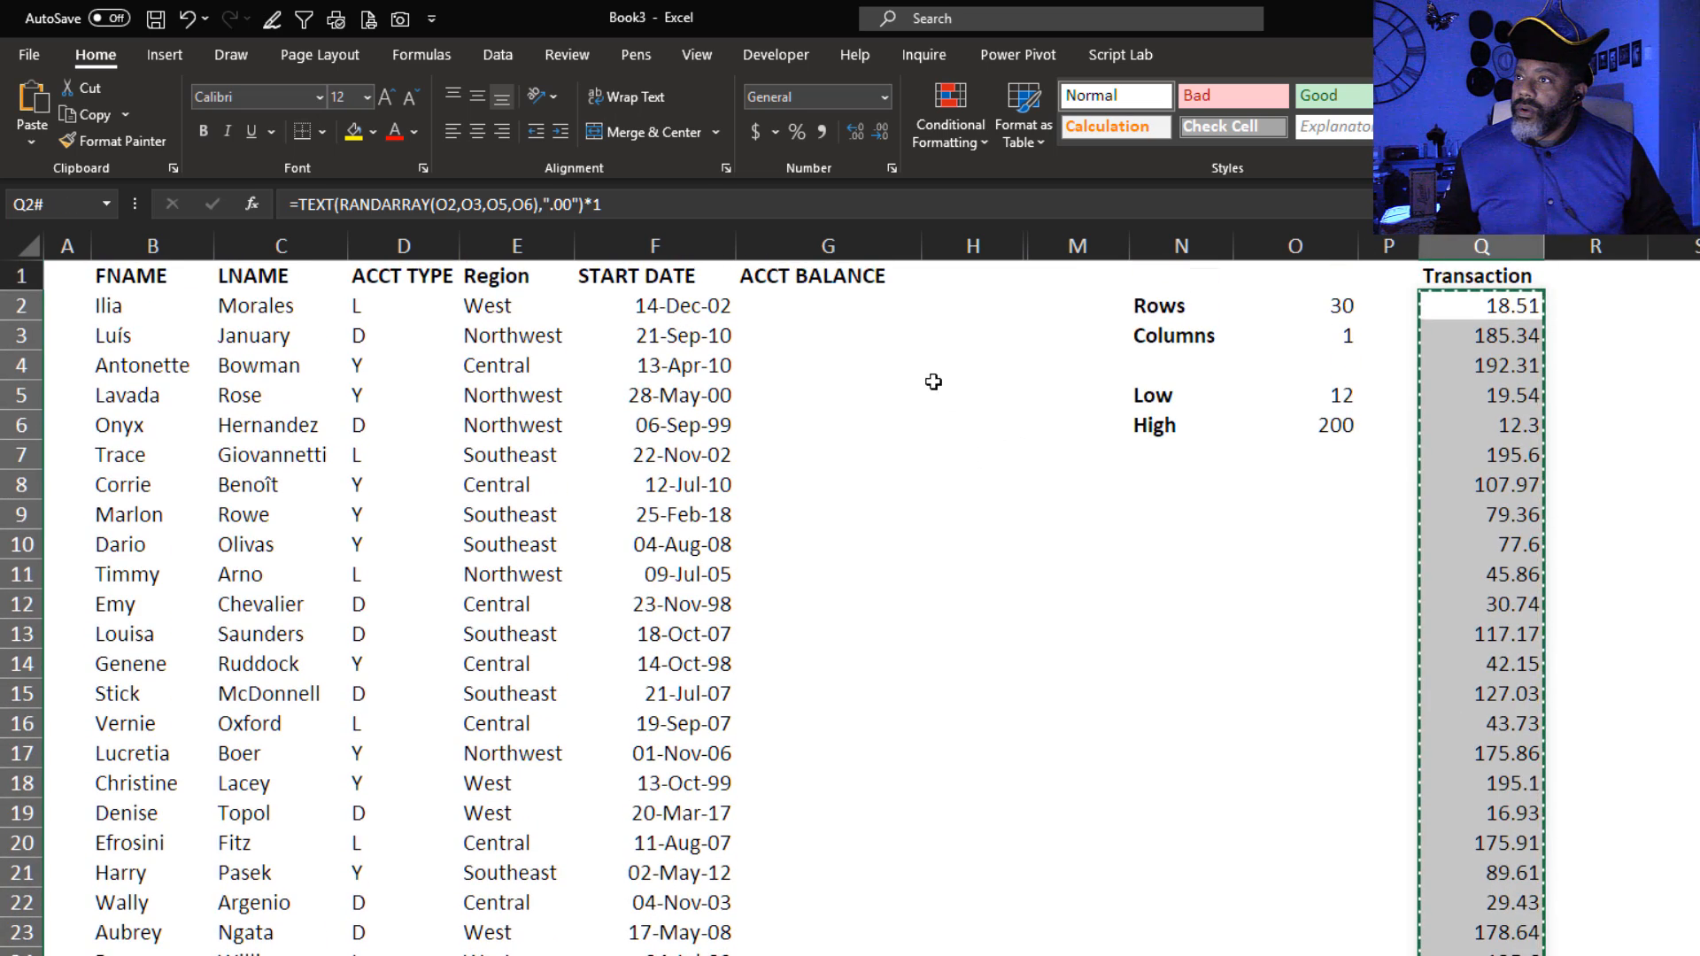
right_click(793, 305)
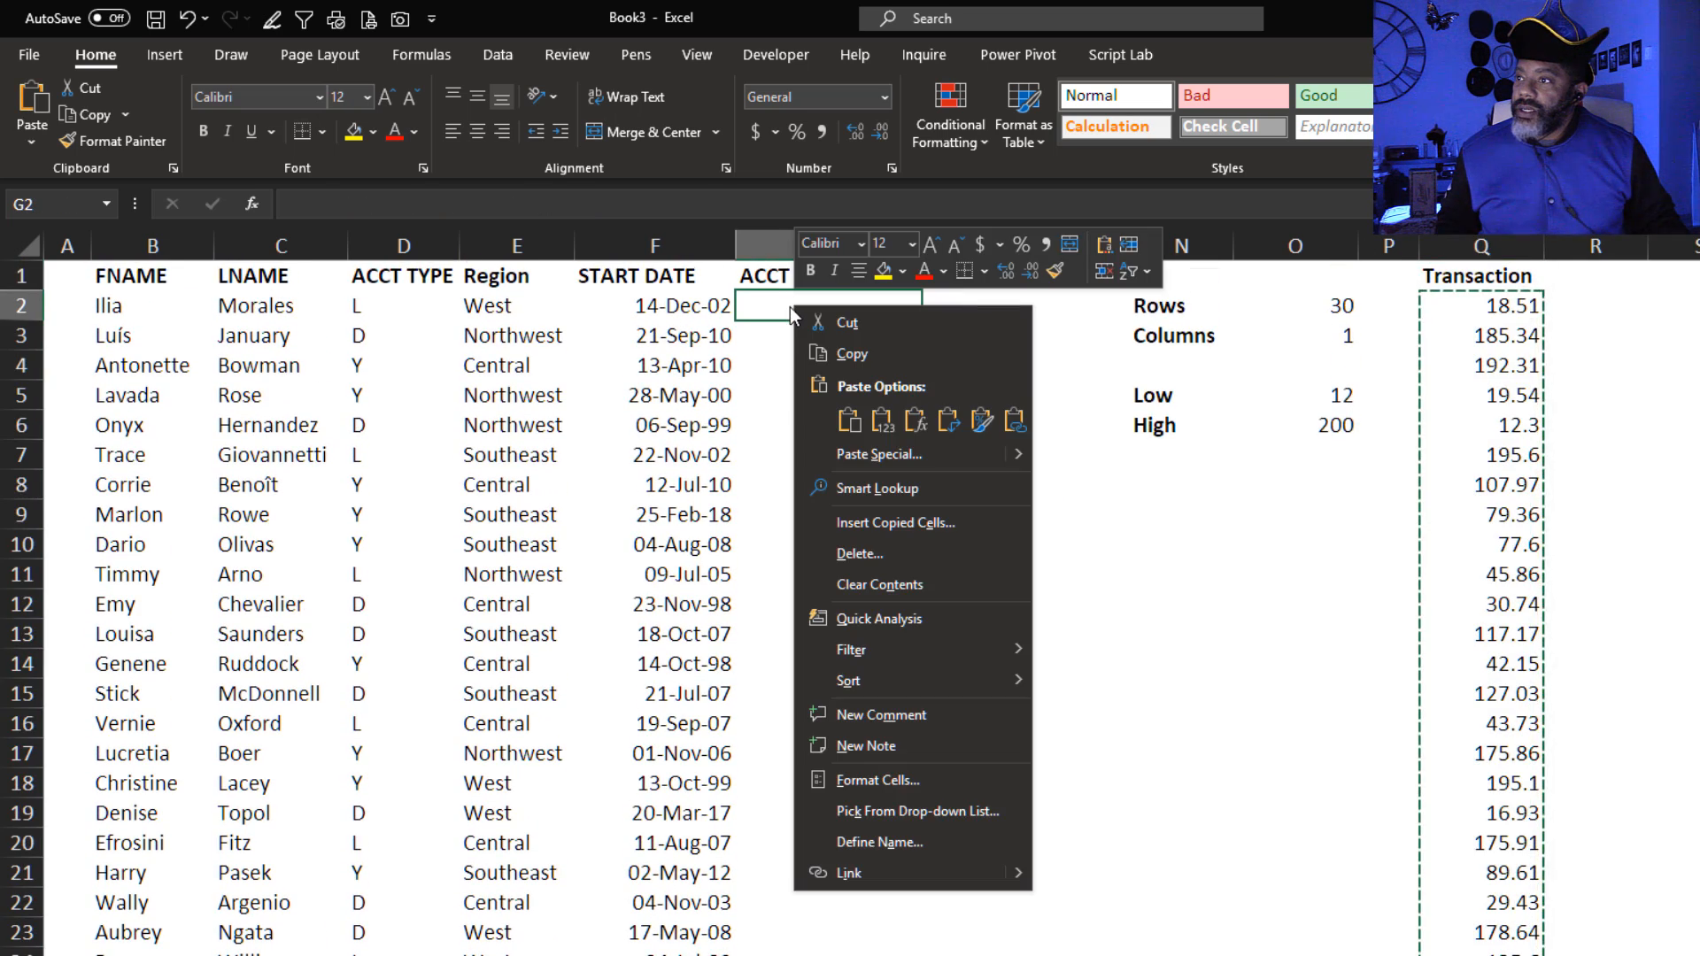
left_click(881, 423)
Format the whole ACCT BALANCE column as Currency and deselect it.
left_click(863, 246)
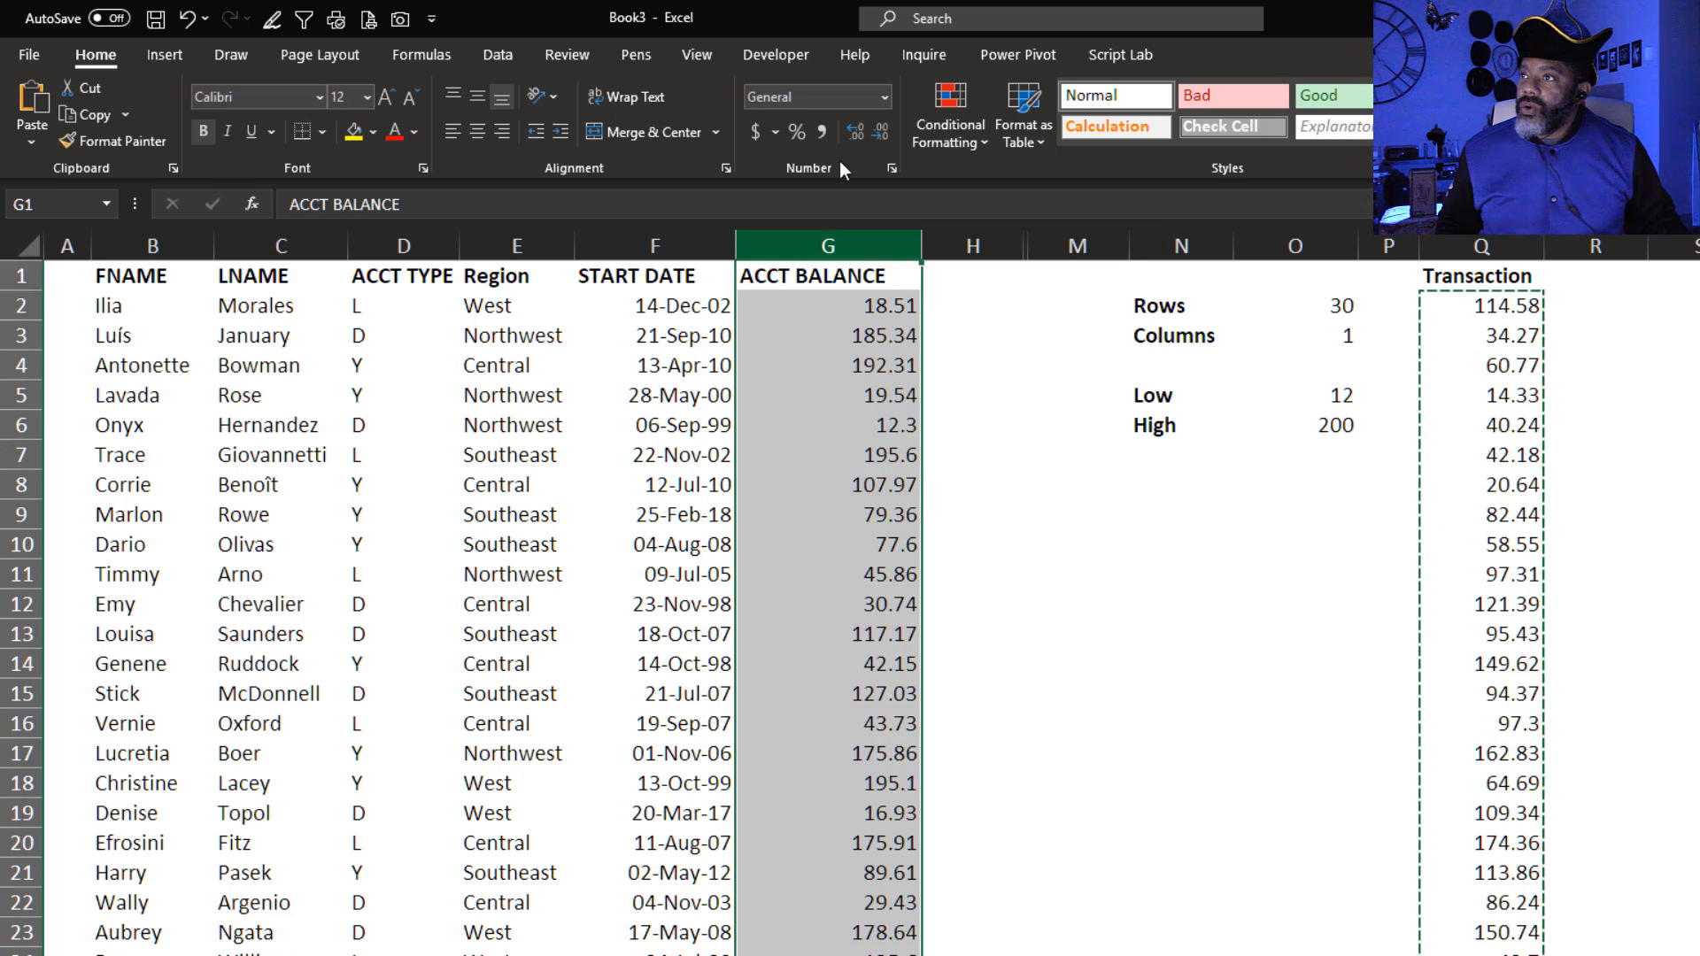
left_click(883, 98)
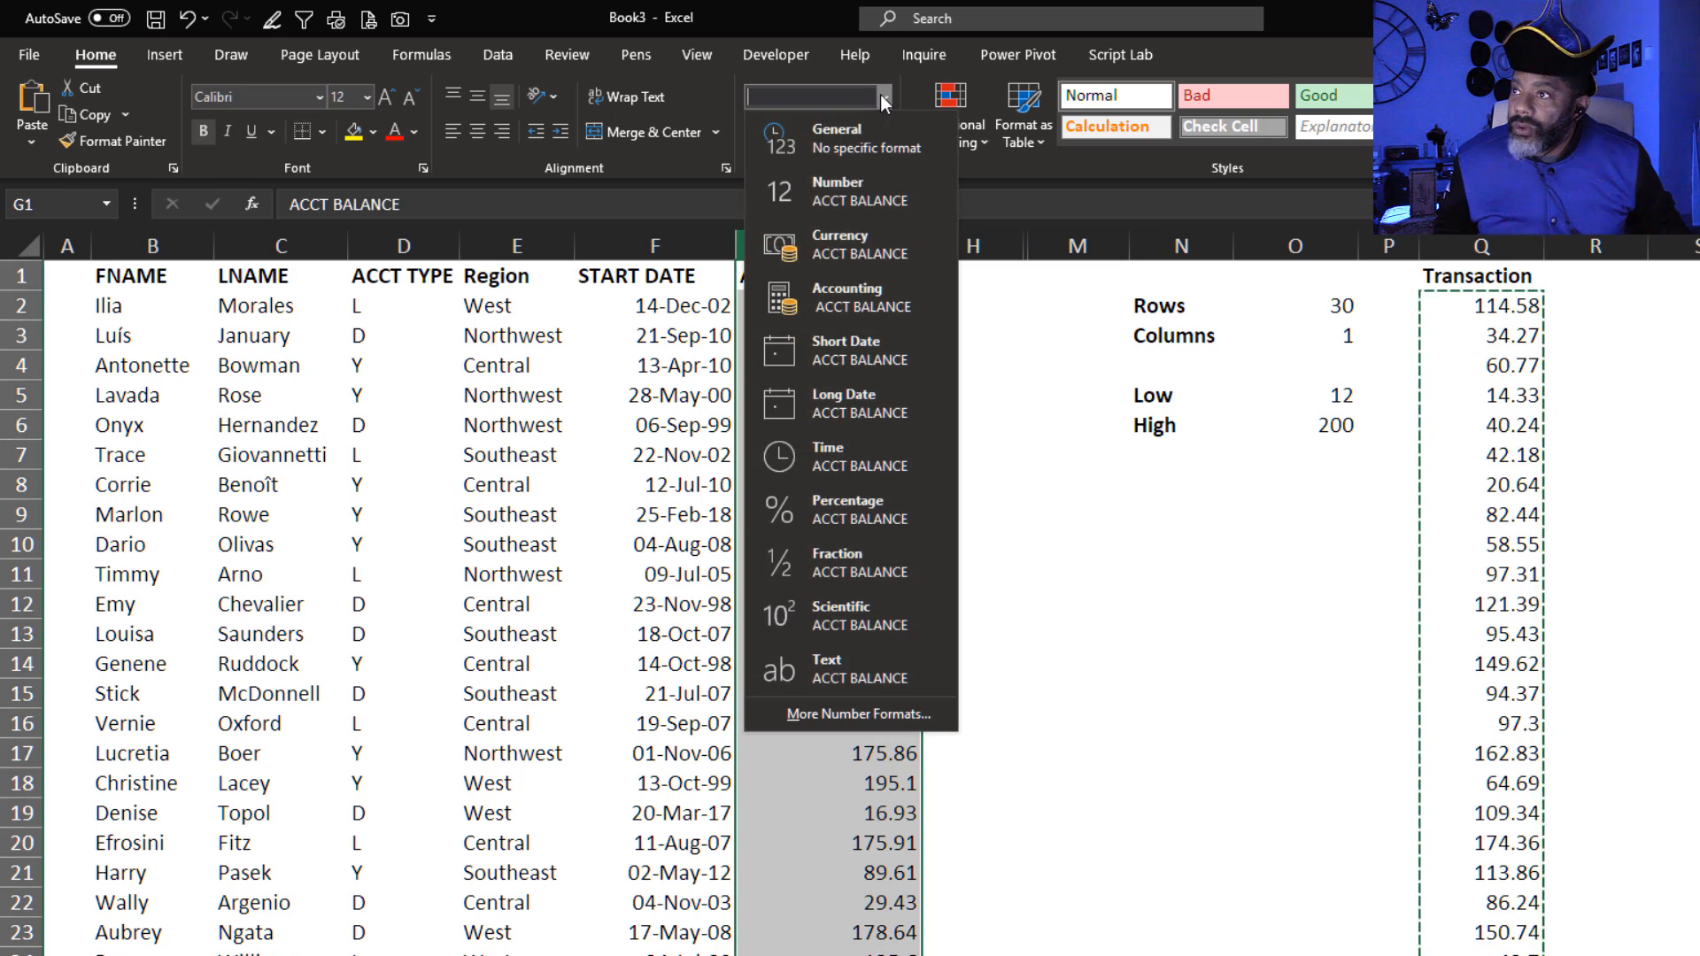
left_click(847, 236)
left_click(1112, 609)
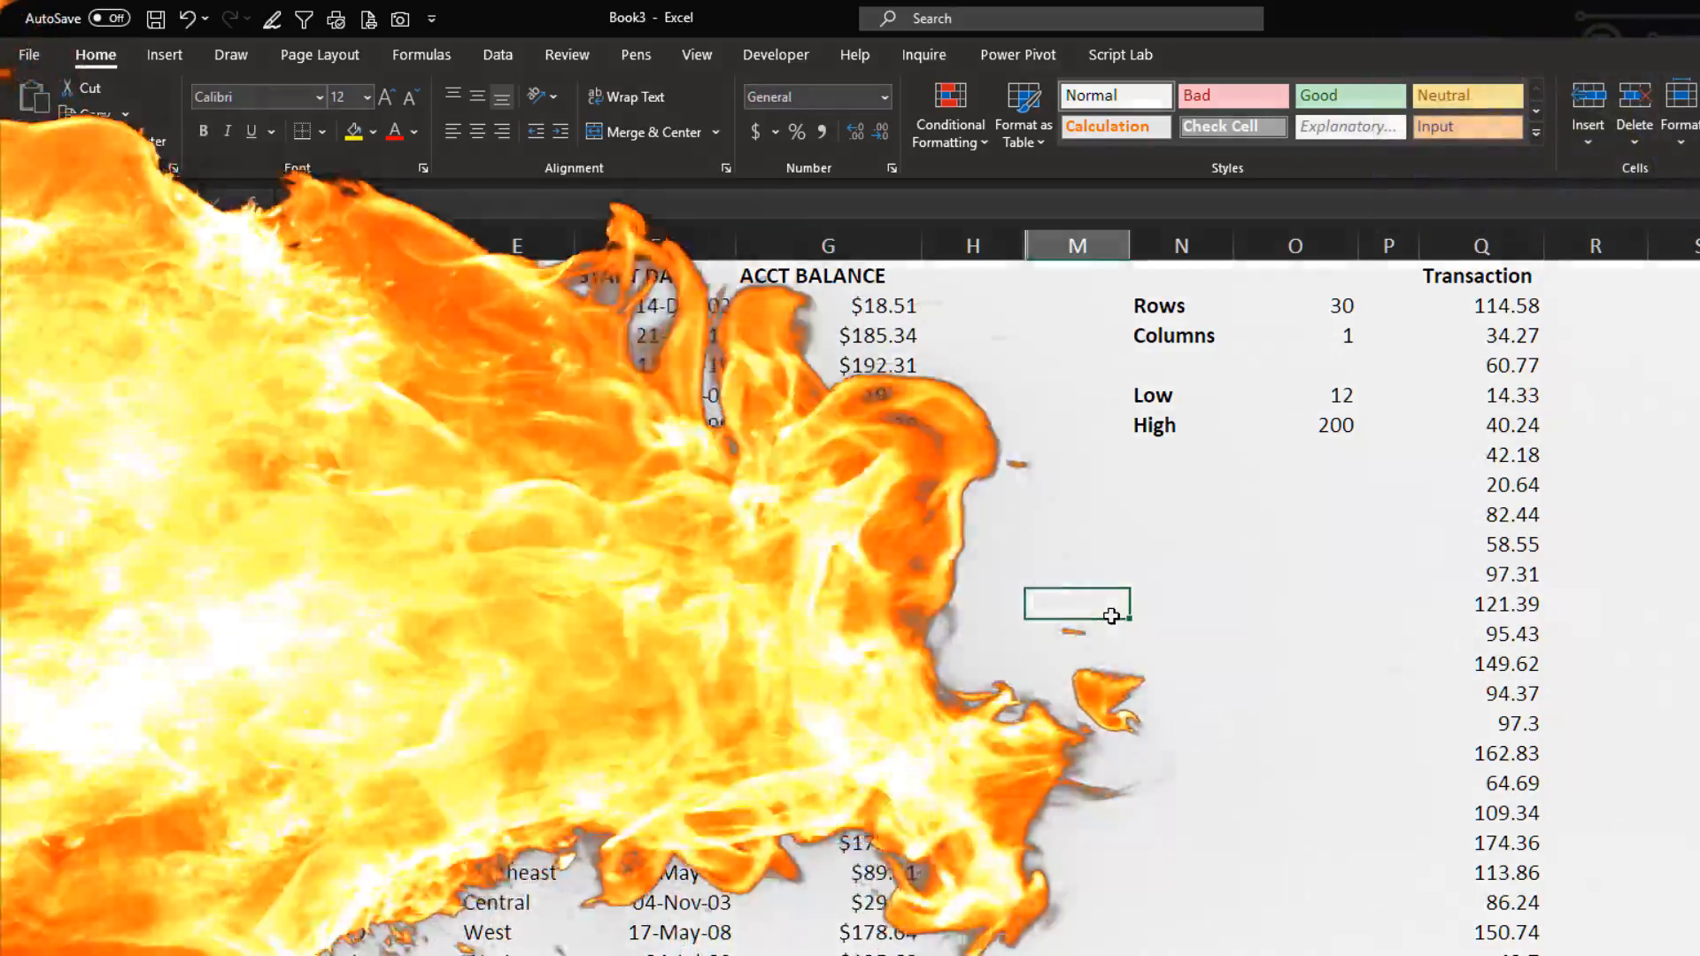